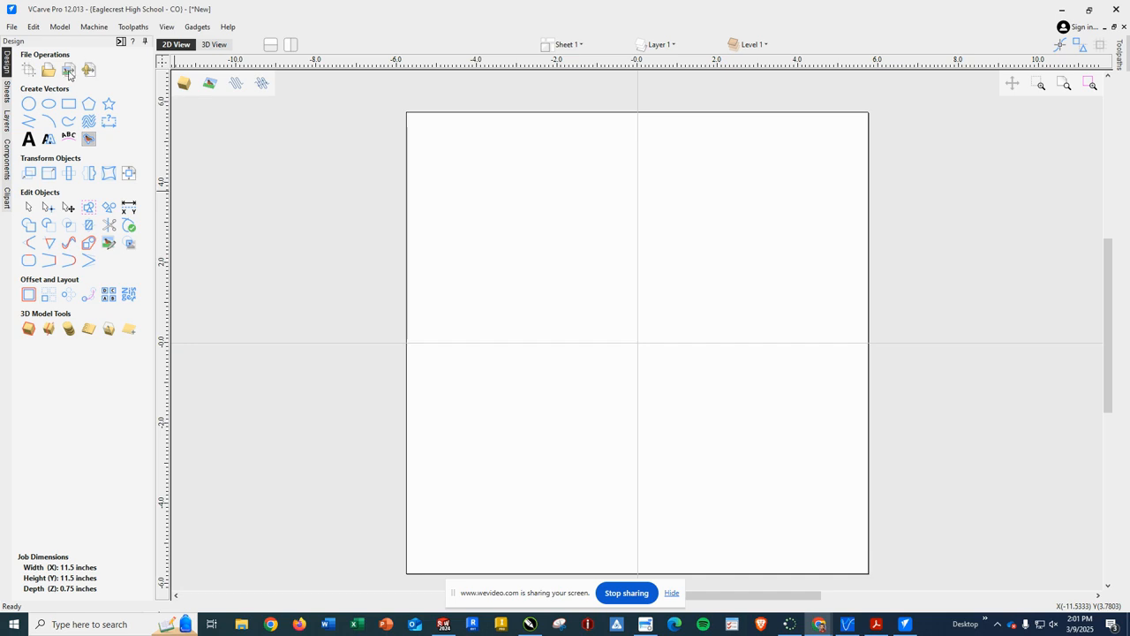
# Step: Import Base2.DXF from HomeFolder > Eng Tech III > Machined Clock as vectors
pyautogui.click(69, 74)
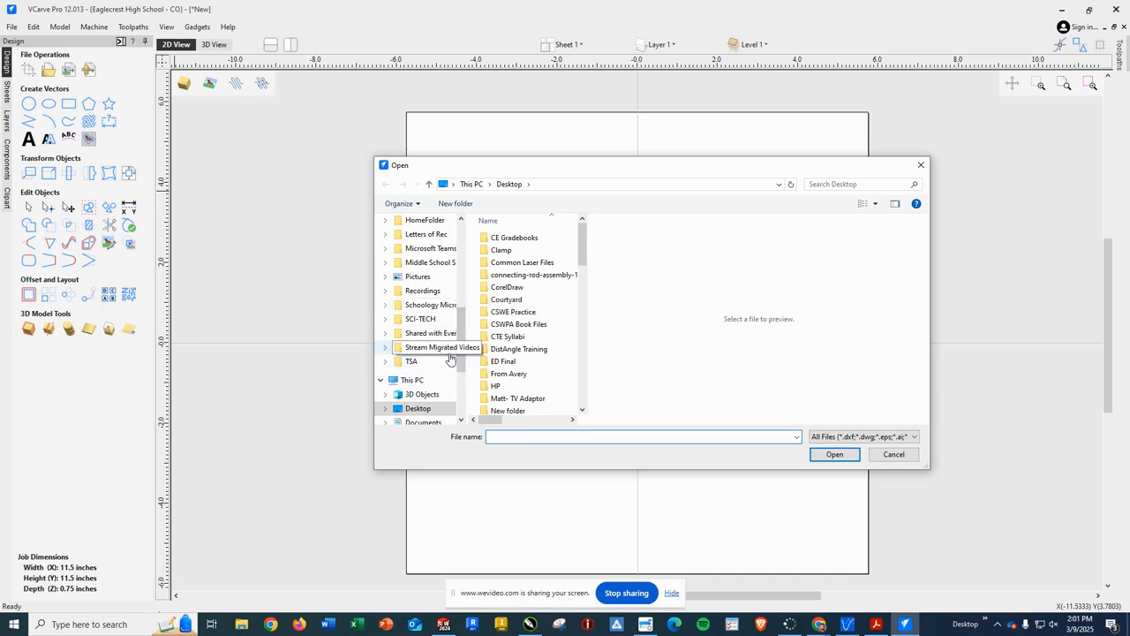
pyautogui.moveTo(460, 321); pyautogui.dragTo(462, 284)
pyautogui.click(425, 338)
pyautogui.scroll(-3, 534, 309)
pyautogui.scroll(-2, 535, 309)
pyautogui.doubleClick(531, 326)
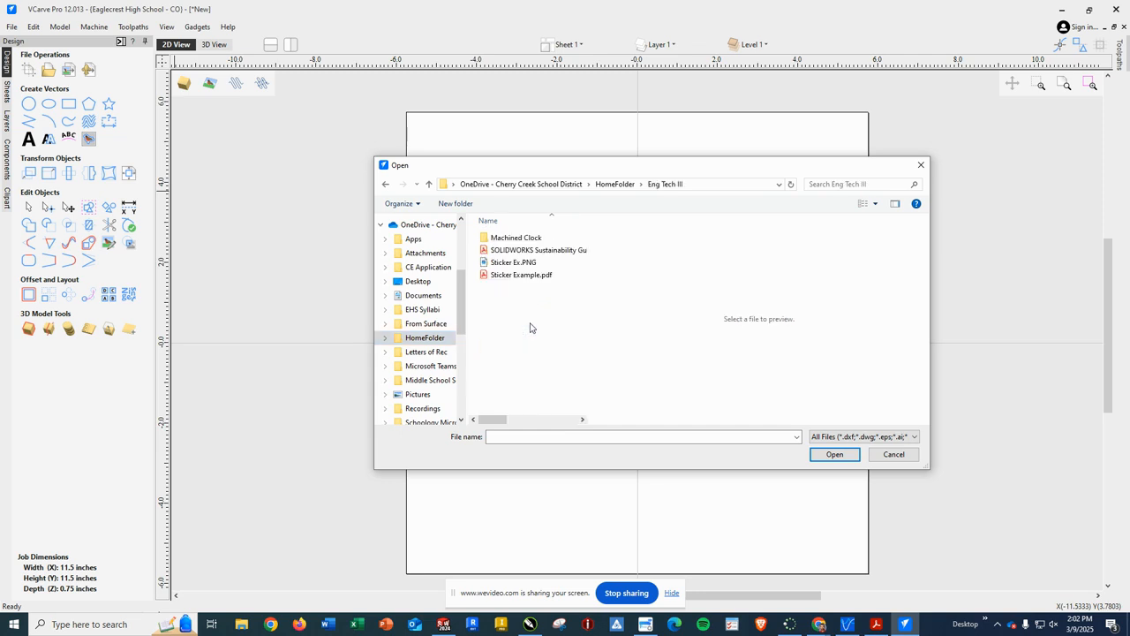
pyautogui.click(533, 240)
pyautogui.doubleClick(532, 240)
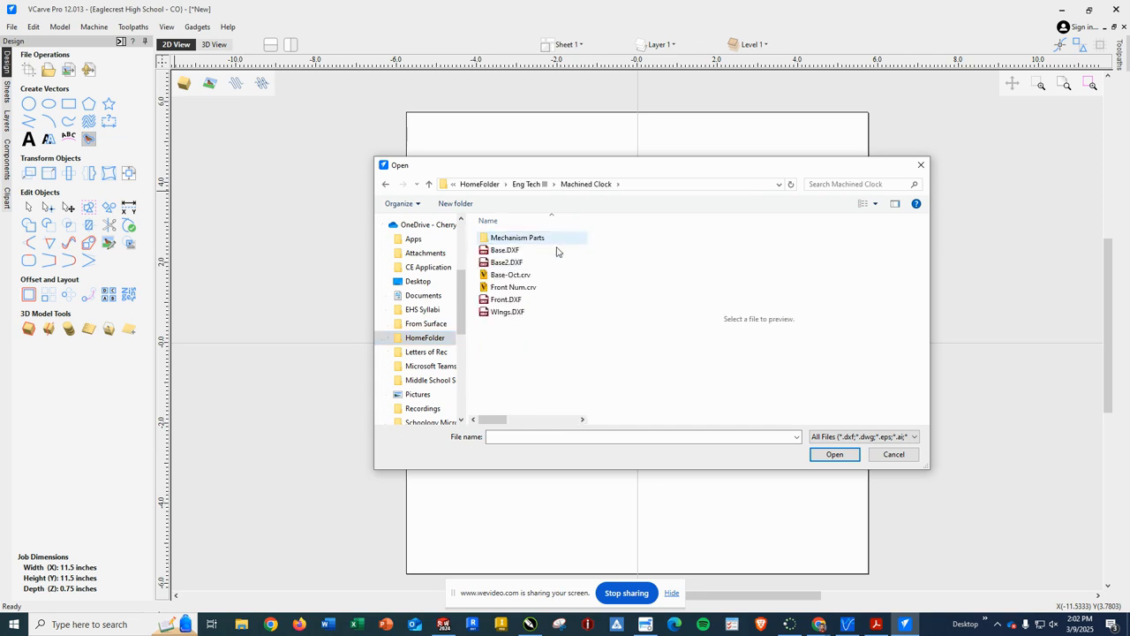
pyautogui.click(497, 264)
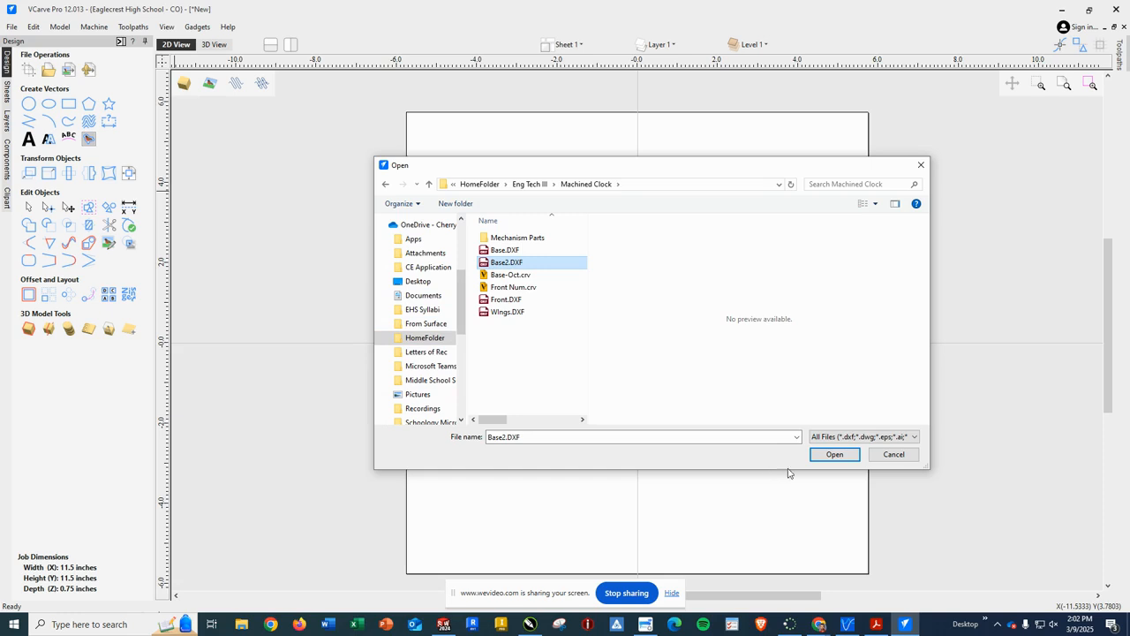
pyautogui.click(832, 456)
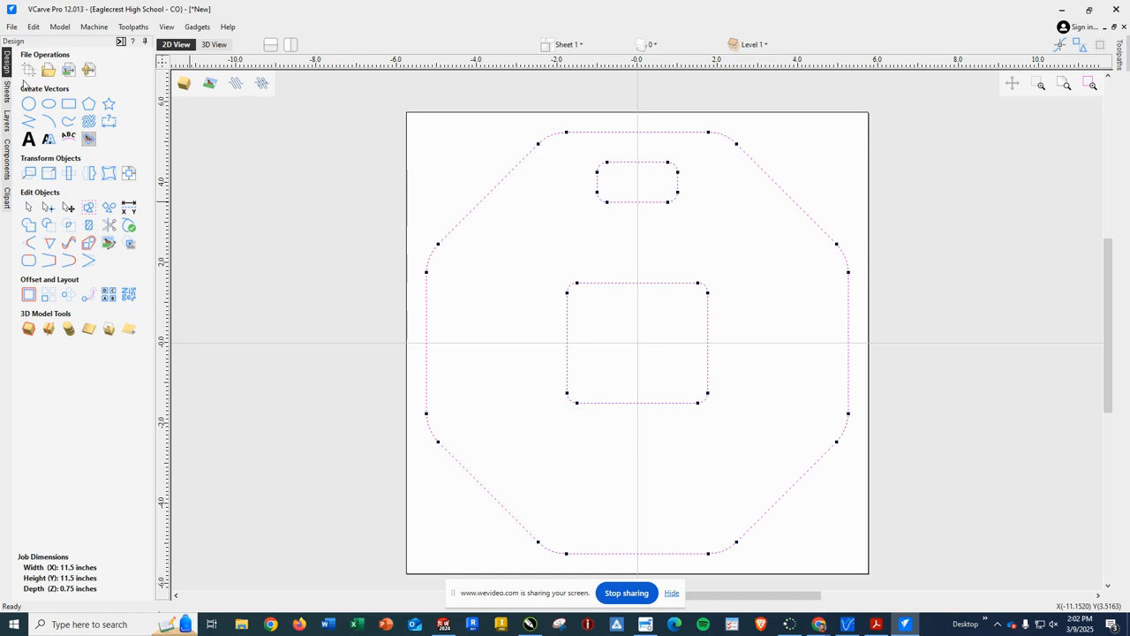
# Step: Deselect the import and select single octagon edges to confirm they are separate segments
pyautogui.click(449, 163)
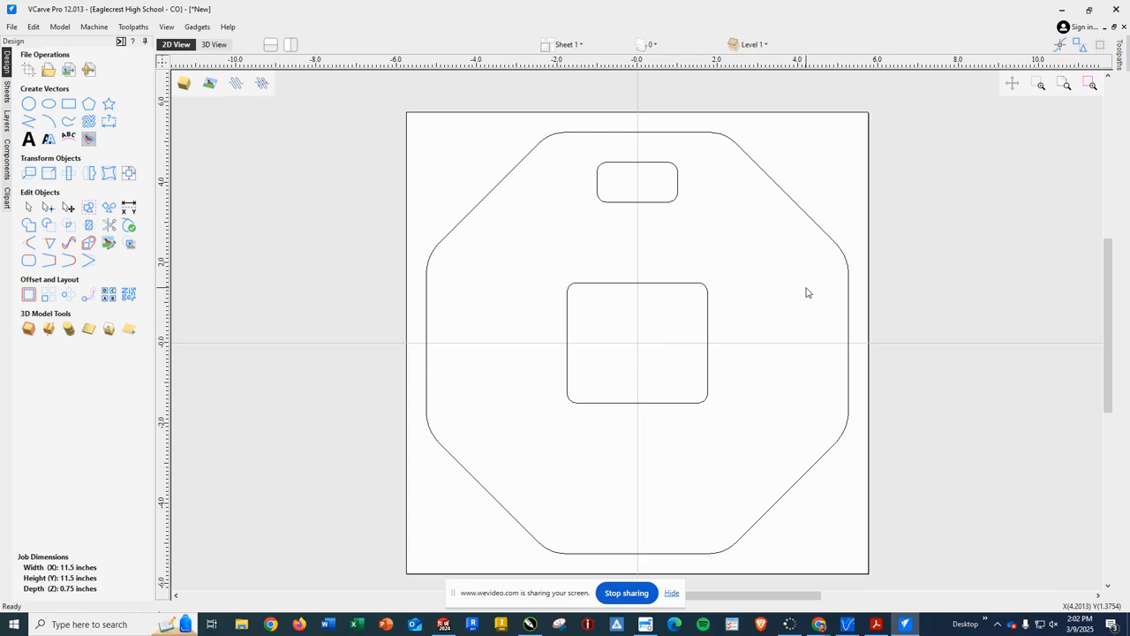
pyautogui.click(498, 187)
pyautogui.click(634, 144)
pyautogui.click(729, 139)
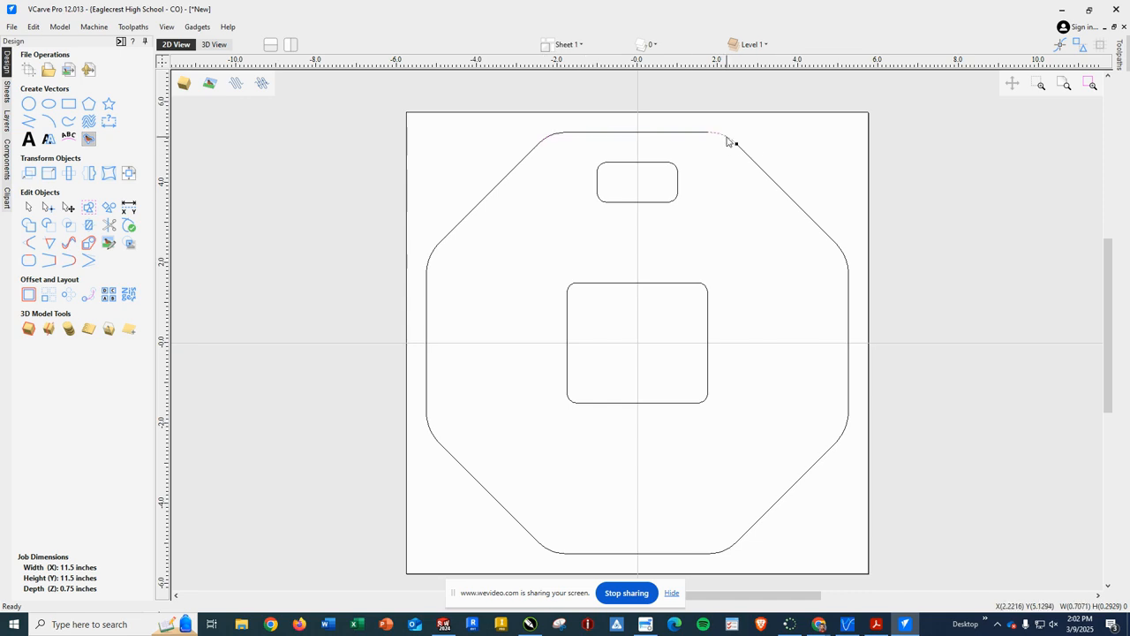
pyautogui.click(752, 159)
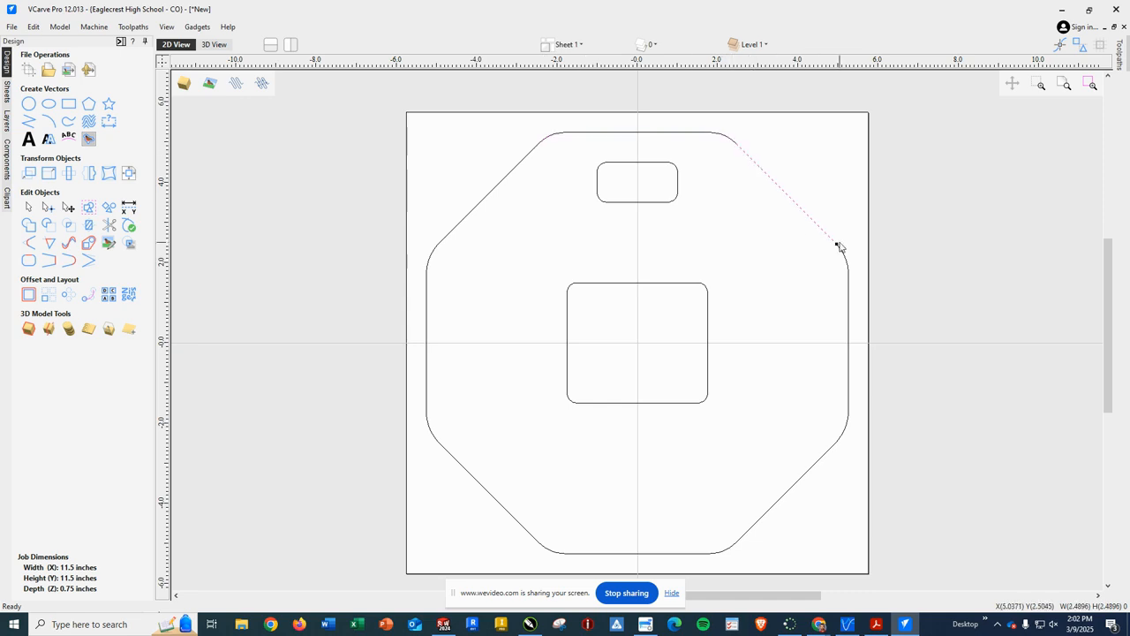
pyautogui.click(423, 222)
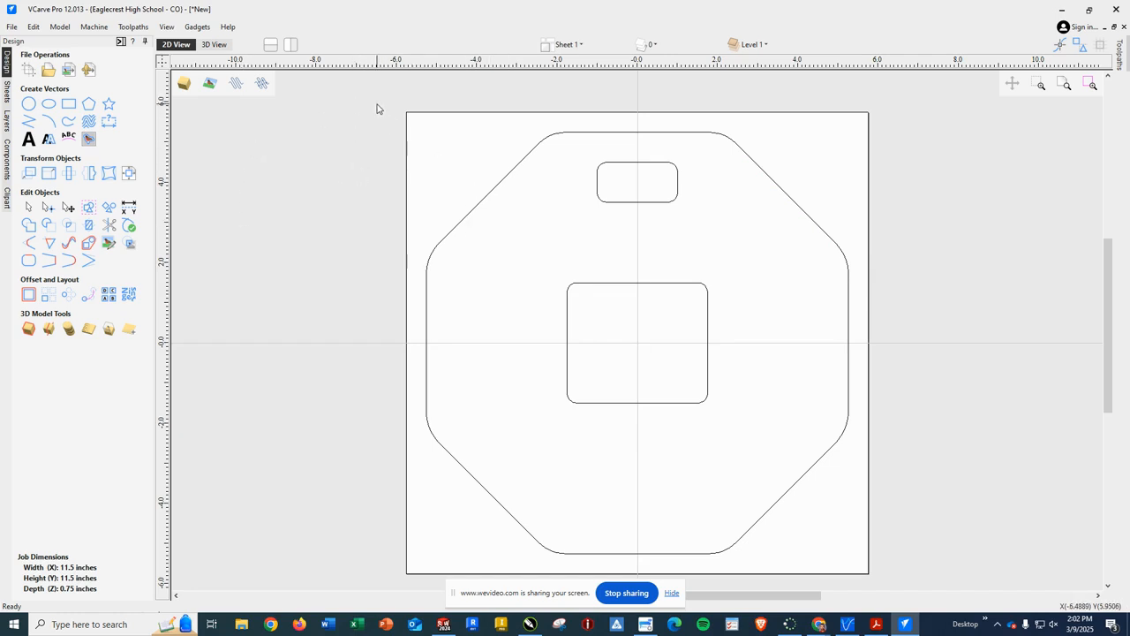
# Step: Select all vectors and join them into 3 closed vectors at the .0004 inch tolerance
pyautogui.moveTo(377, 108); pyautogui.dragTo(903, 571)
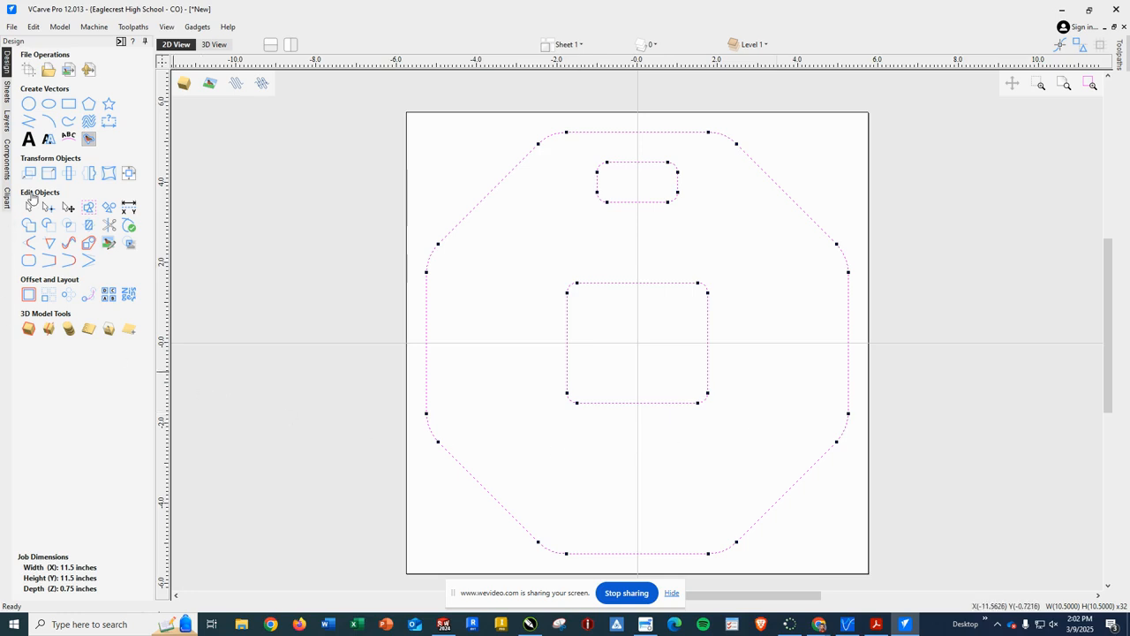
pyautogui.click(28, 261)
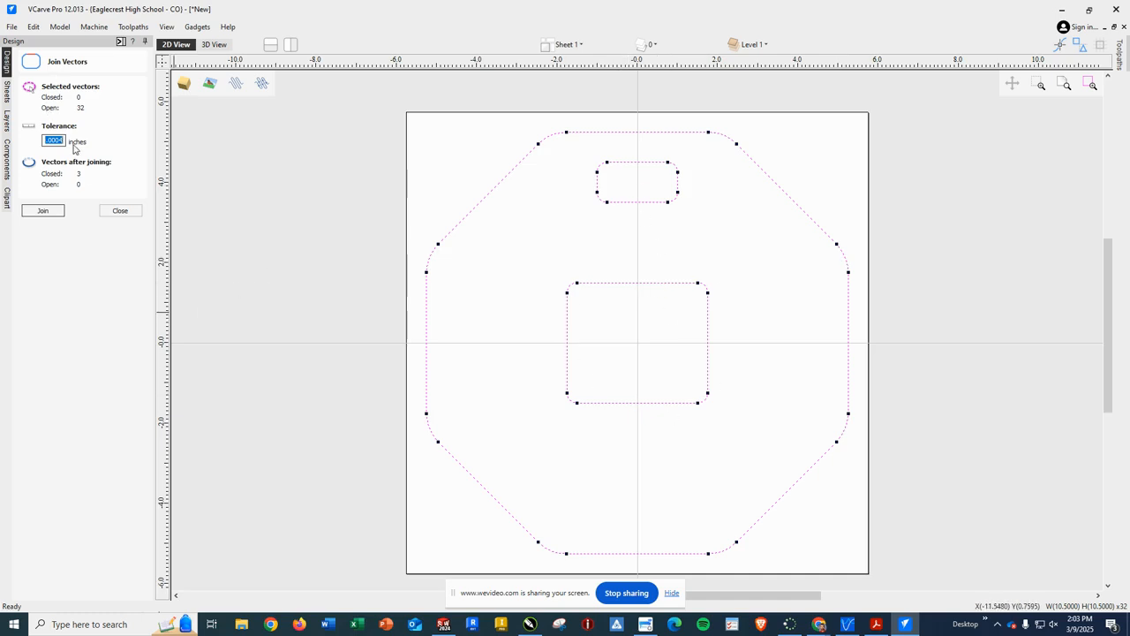
pyautogui.click(43, 212)
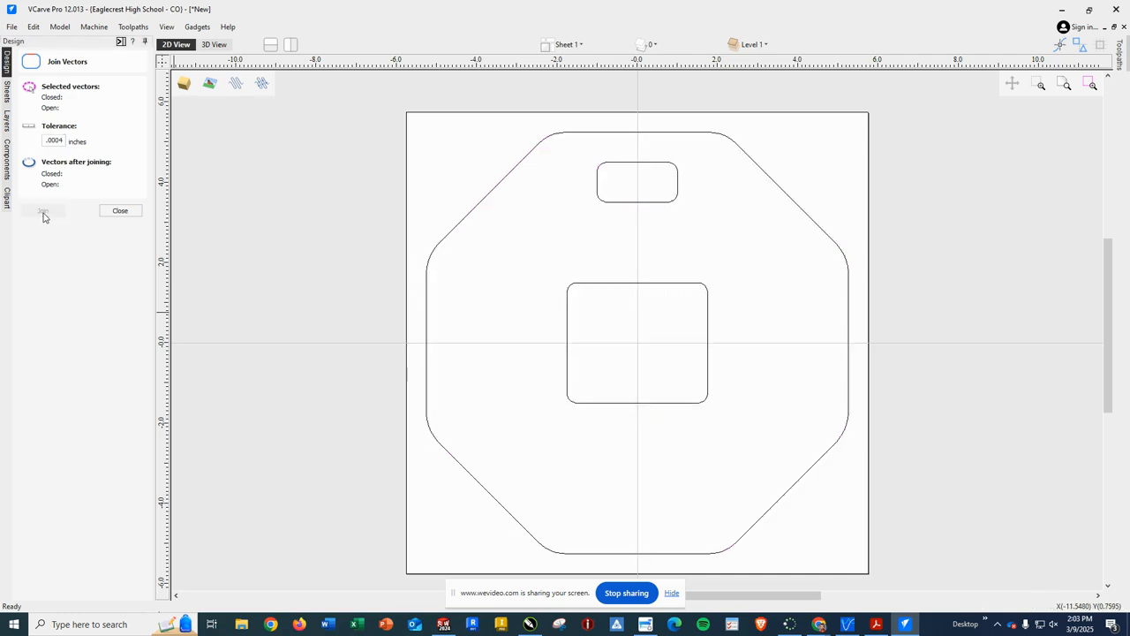
# Step: Close the Join panel, check the octagon is one closed vector, then switch to toolpath commands
pyautogui.click(120, 211)
pyautogui.click(503, 183)
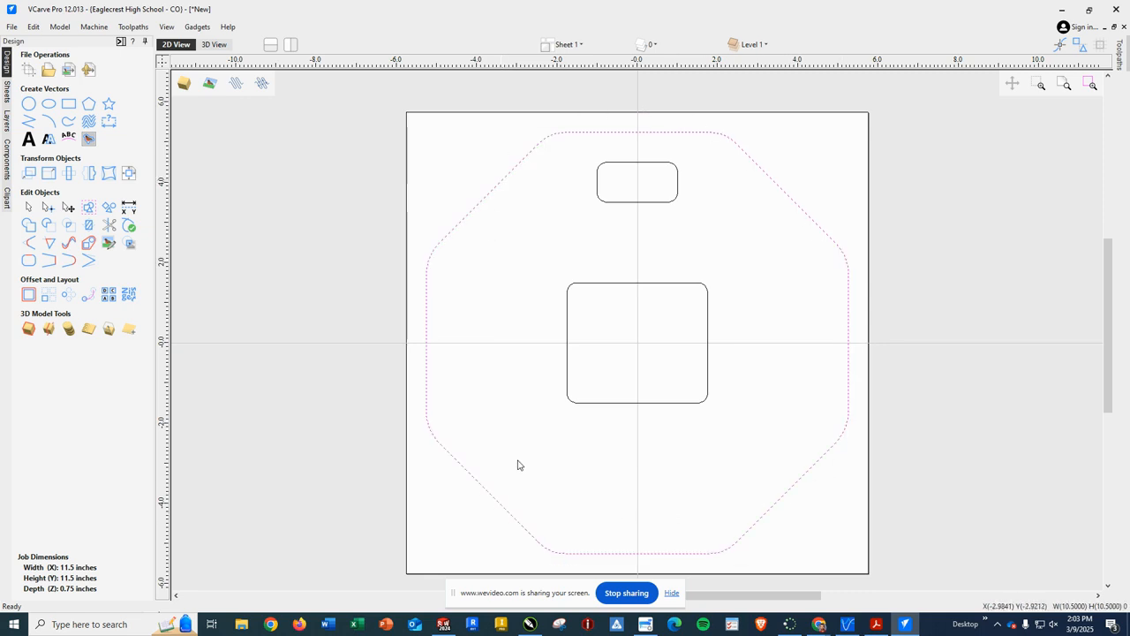
pyautogui.click(467, 155)
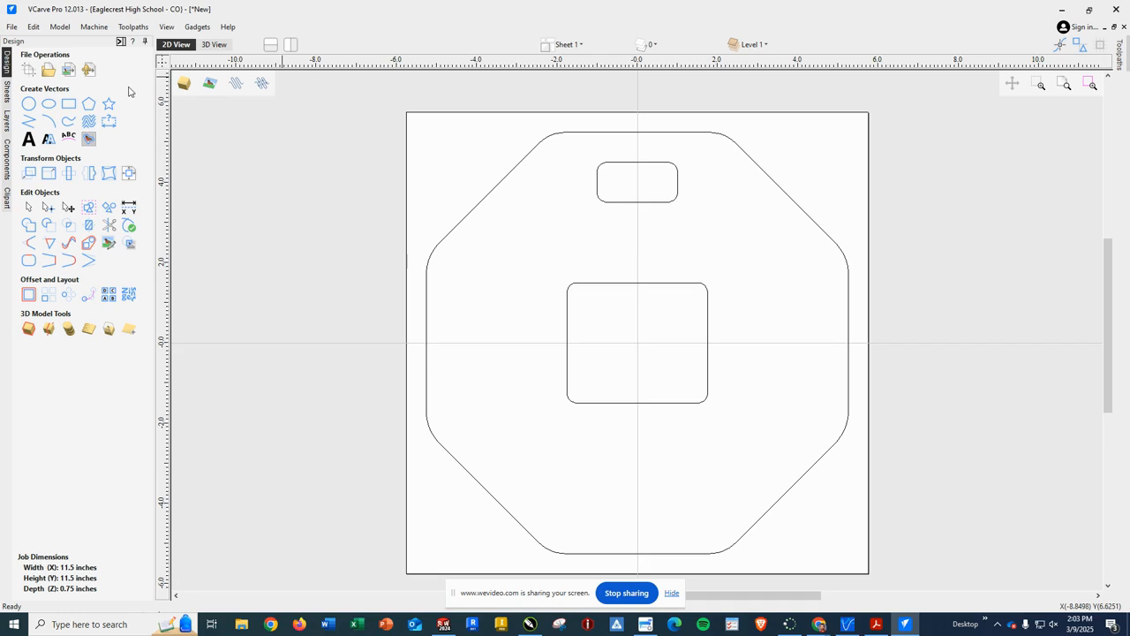
pyautogui.click(121, 44)
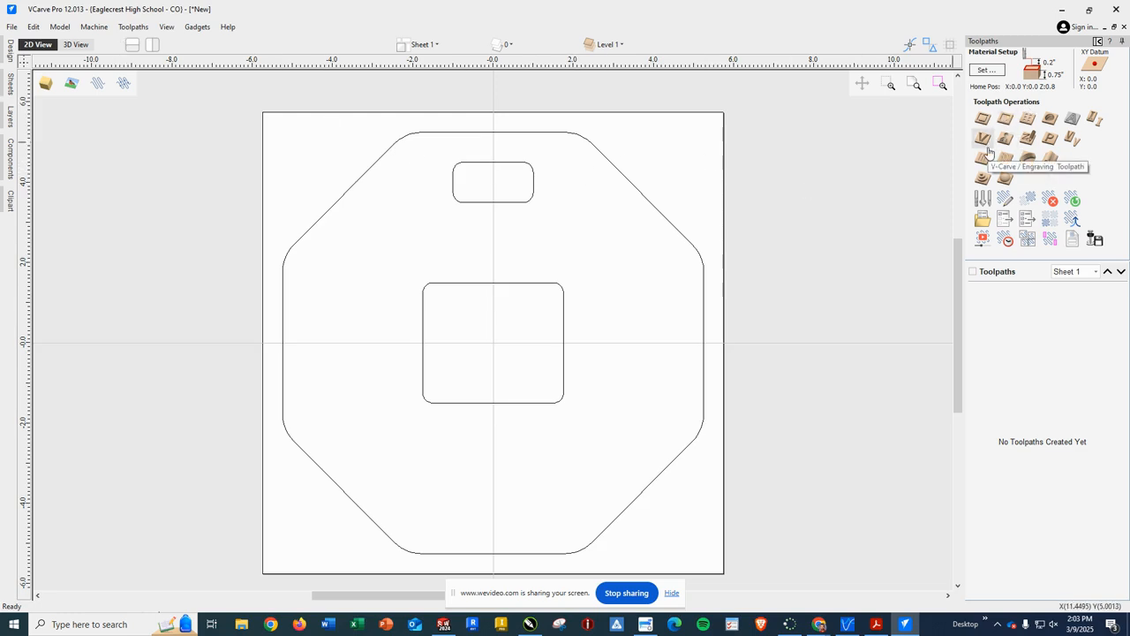
# Step: Select the octagon, start a 2D profile toolpath, and edit the End Mill (1/4") tool
pyautogui.click(637, 191)
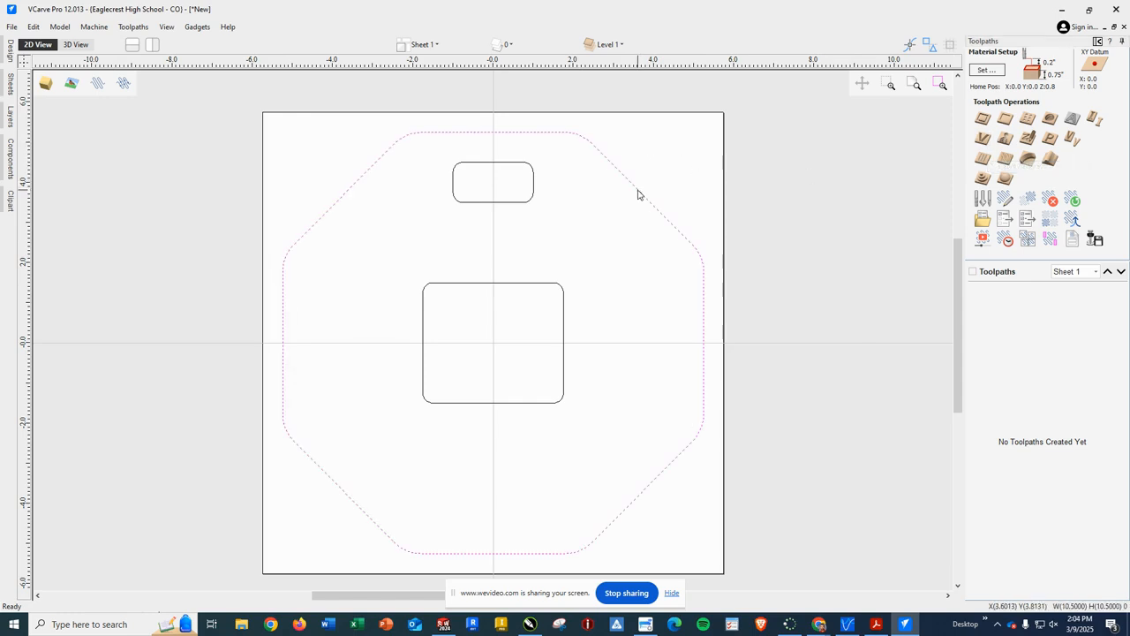
pyautogui.click(984, 119)
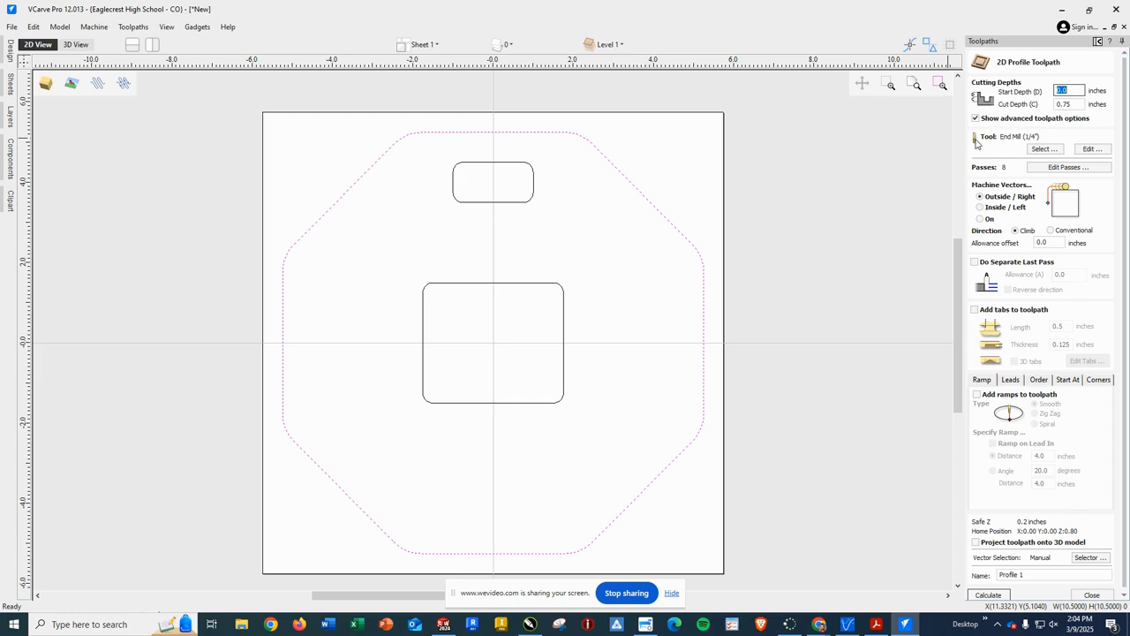
pyautogui.click(1091, 150)
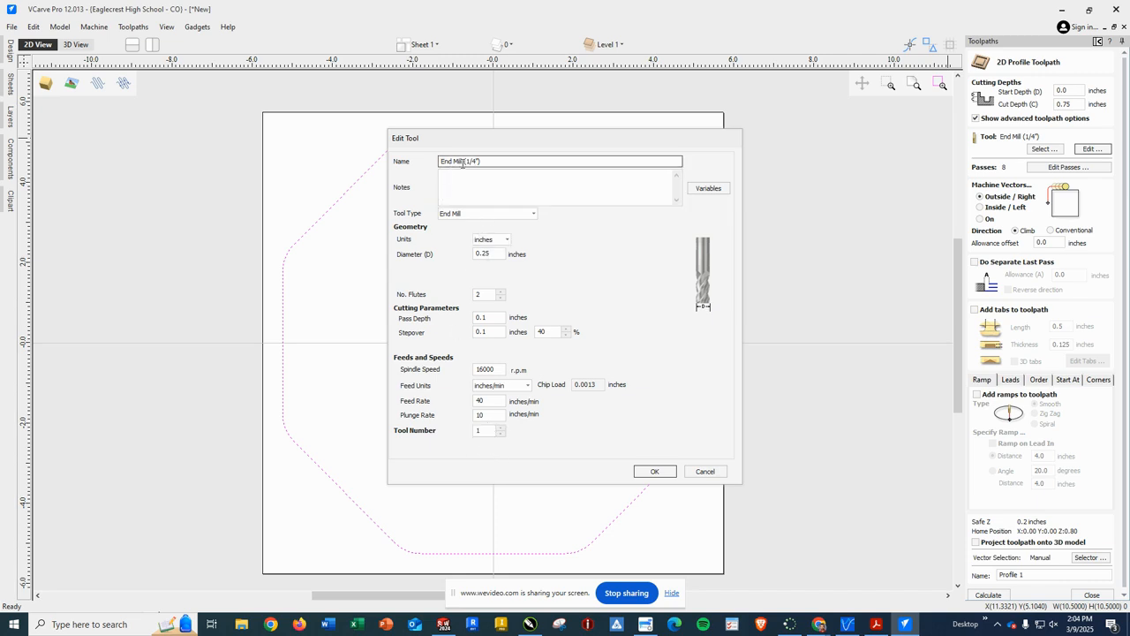
# Step: Change the 1/4" end mill's tool number from 1 to 2 and confirm
pyautogui.click(500, 428)
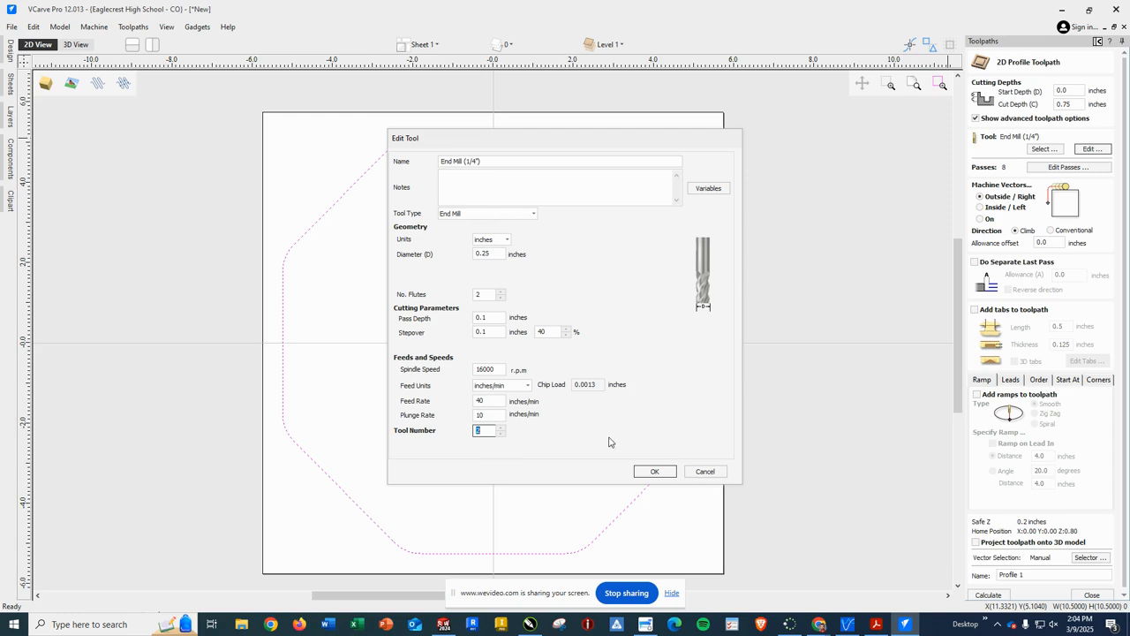
pyautogui.click(653, 471)
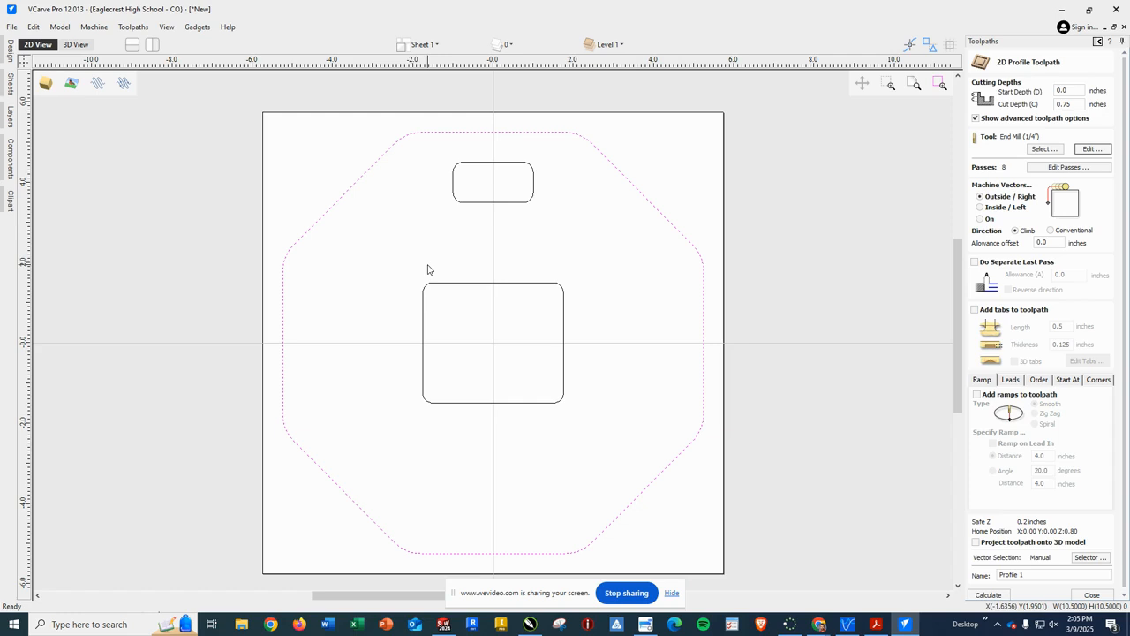
# Step: Enable 0.5 in long, 0.125 in thick tabs and place four on the octagon's diagonal edges
pyautogui.click(975, 310)
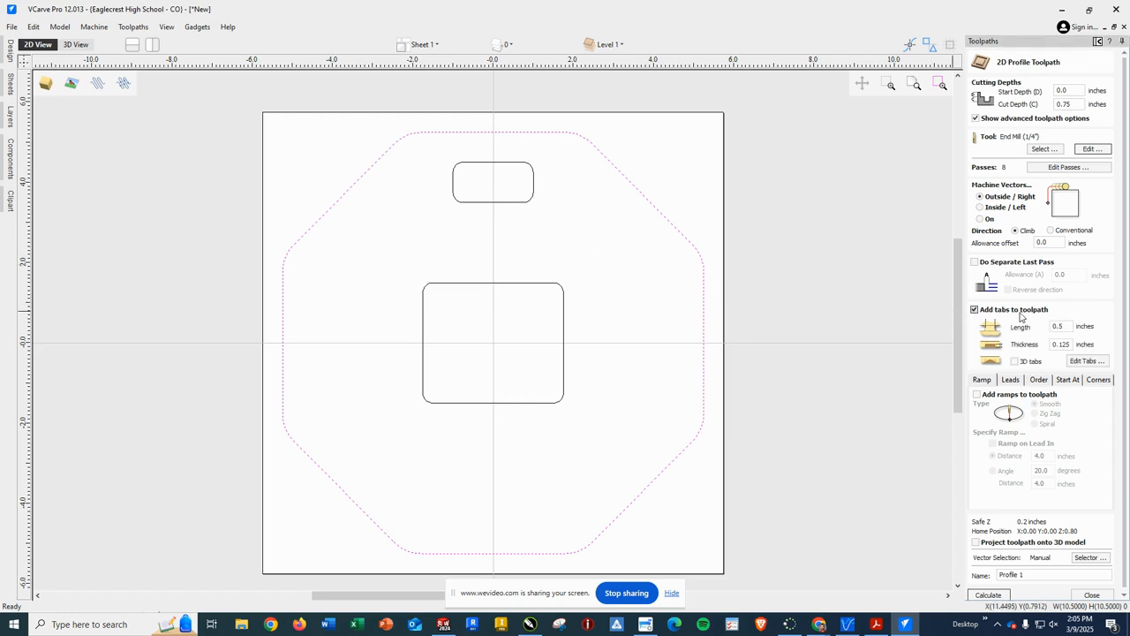
pyautogui.click(1088, 362)
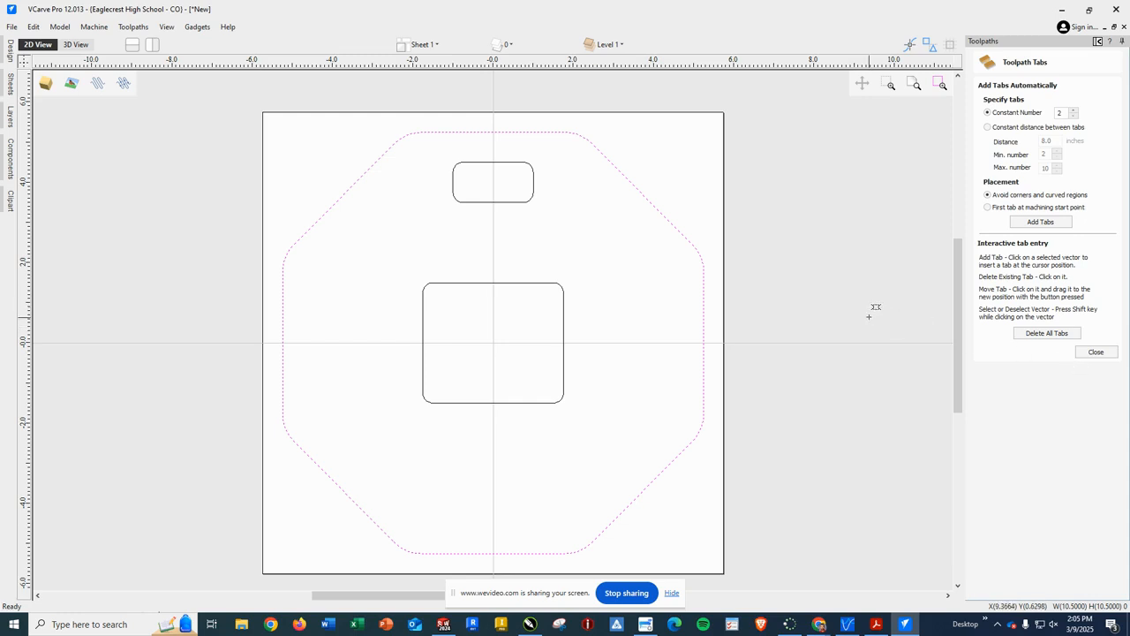
pyautogui.click(637, 188)
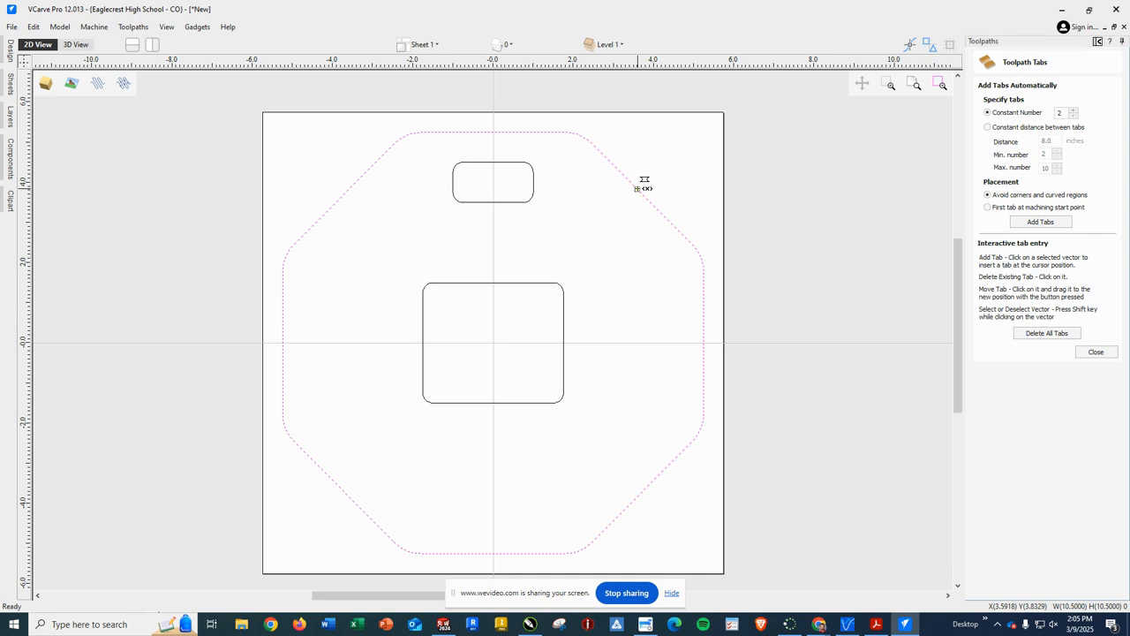
pyautogui.click(345, 191)
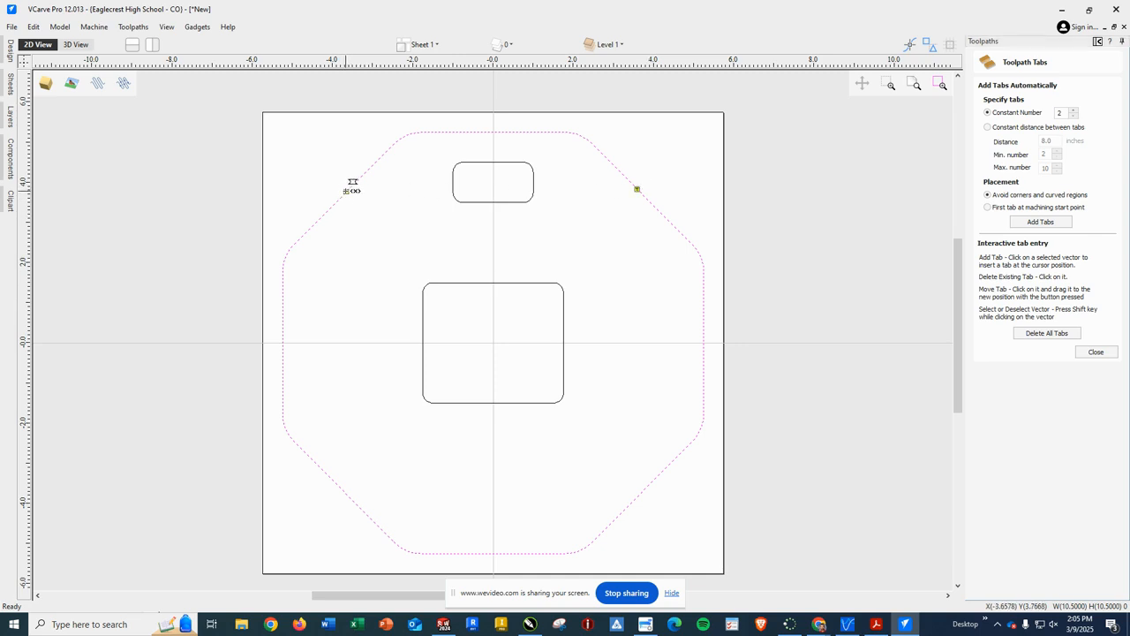
pyautogui.click(339, 486)
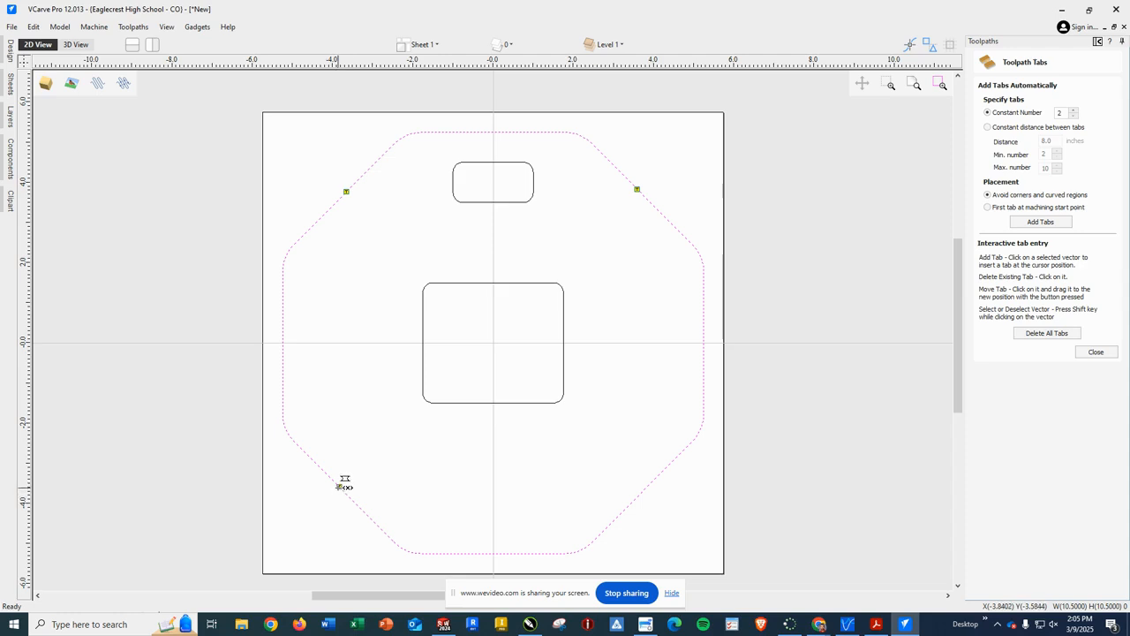
pyautogui.click(648, 486)
pyautogui.click(1108, 354)
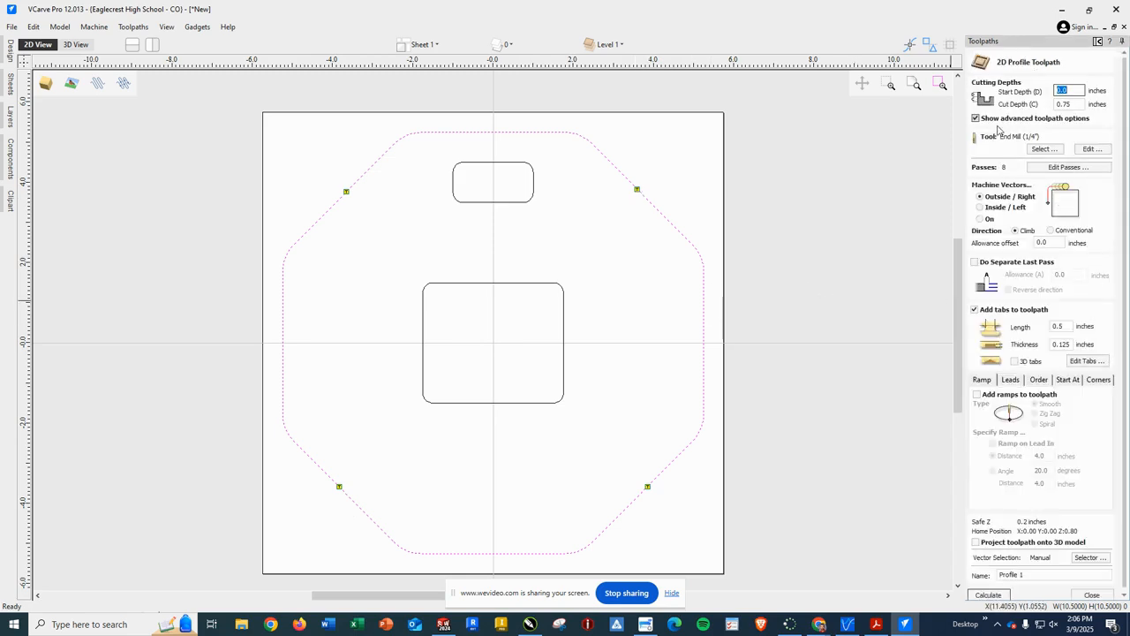
# Step: Check the toolpath name field and keep it as Profile 1
pyautogui.scroll(-2, 1052, 379)
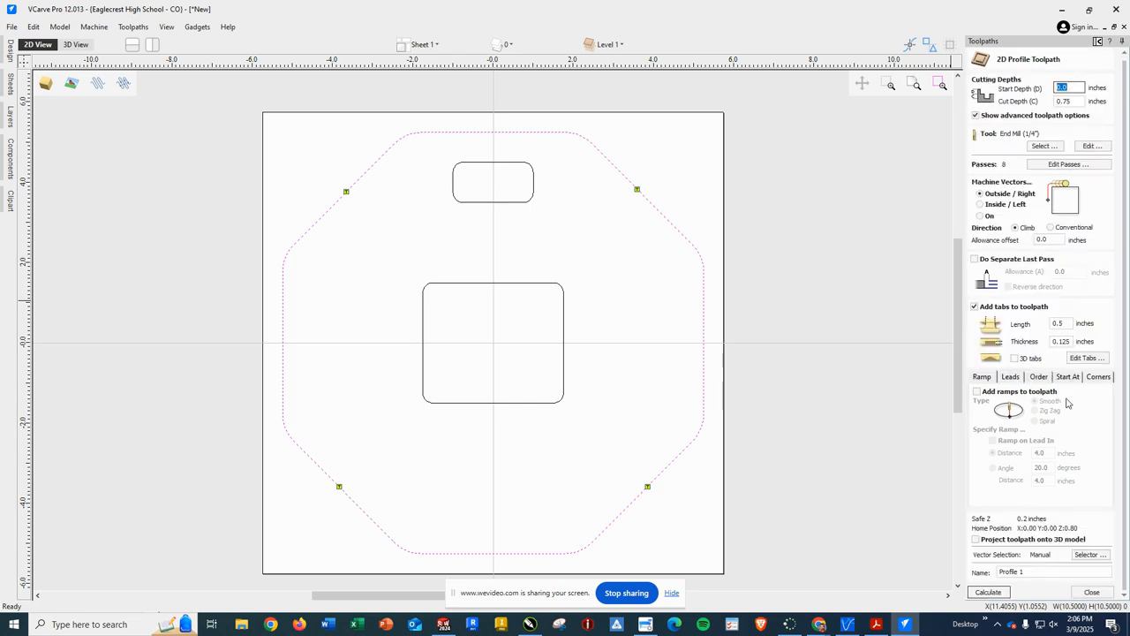
pyautogui.click(1023, 572)
pyautogui.moveTo(1028, 573); pyautogui.dragTo(983, 574)
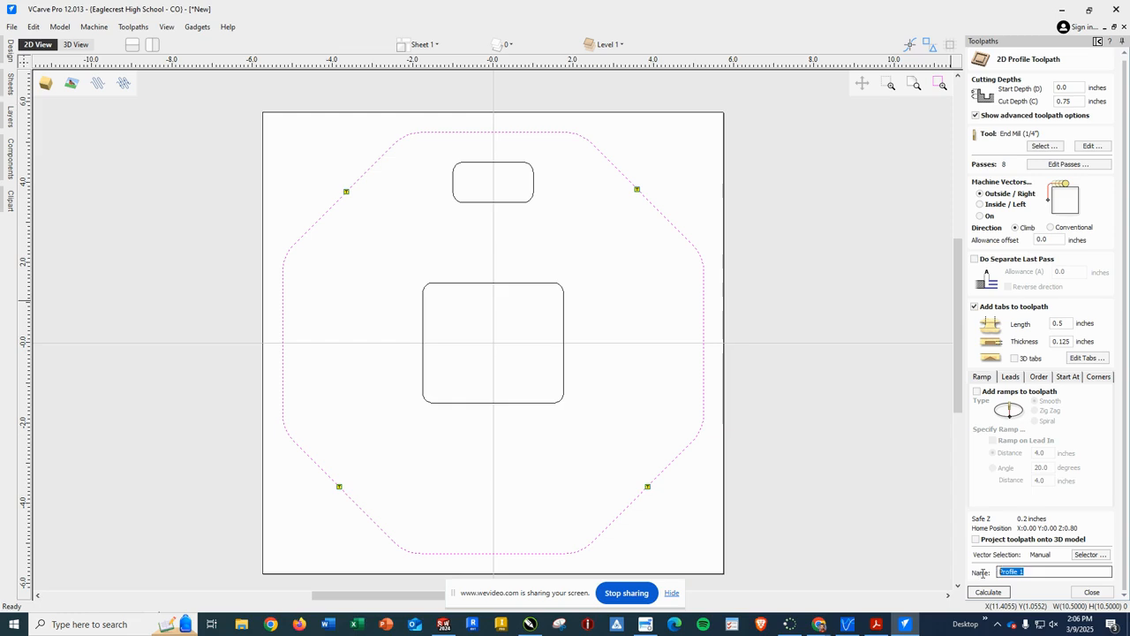
pyautogui.click(1031, 571)
pyautogui.scroll(1, 1039, 584)
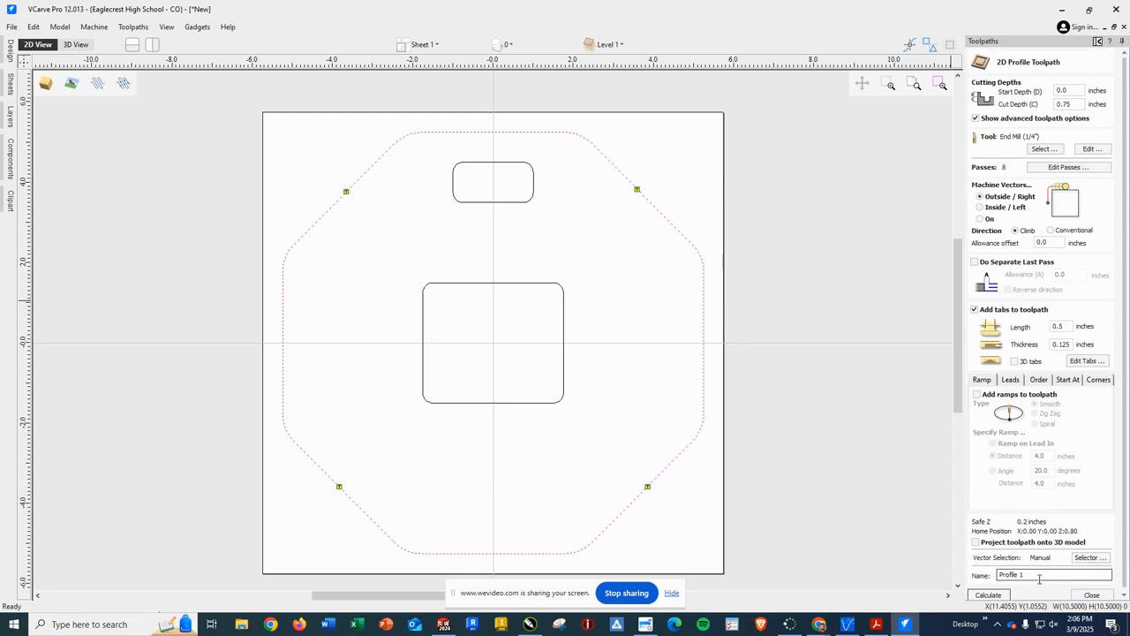
# Step: Calculate Profile 1 and animate its 3D preview showing the octagon held by four tabs
pyautogui.click(990, 595)
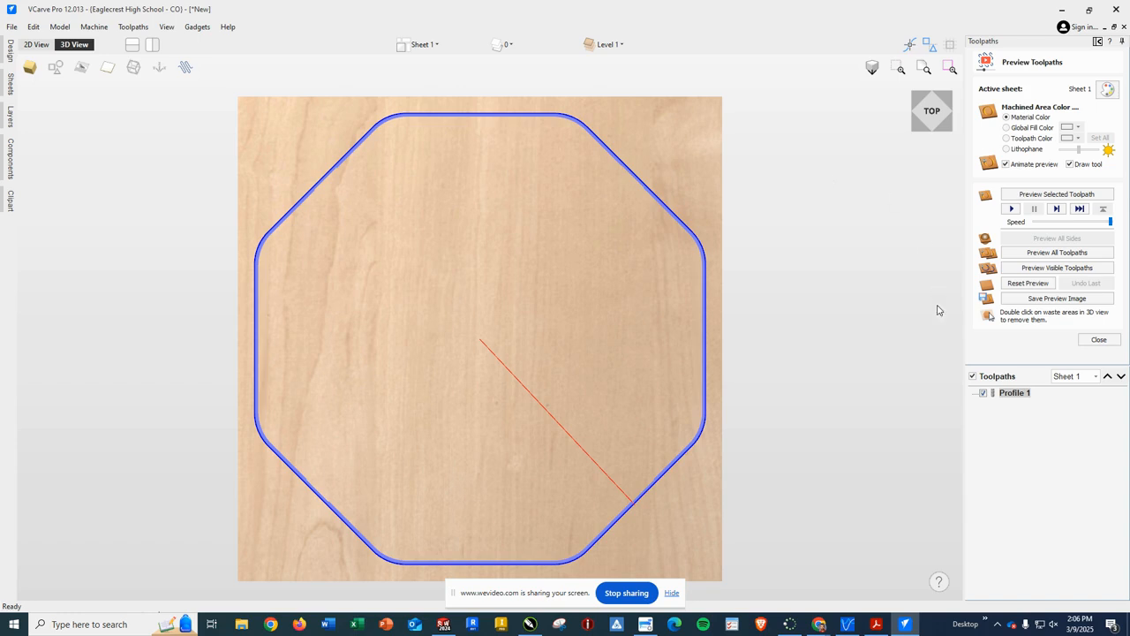
pyautogui.click(1012, 209)
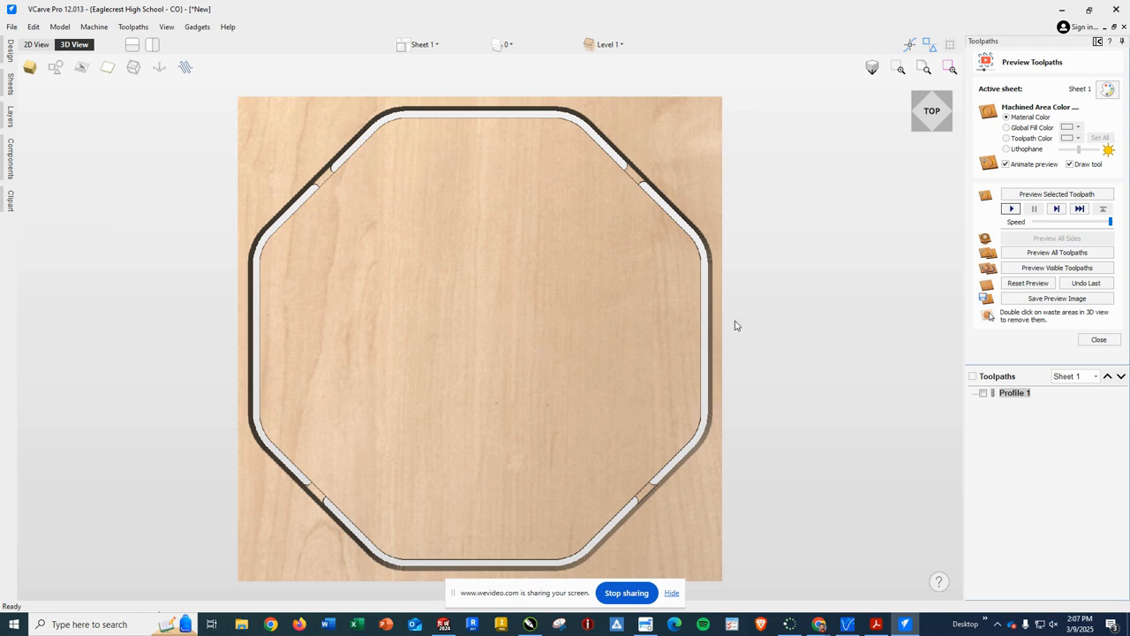
pyautogui.click(1095, 342)
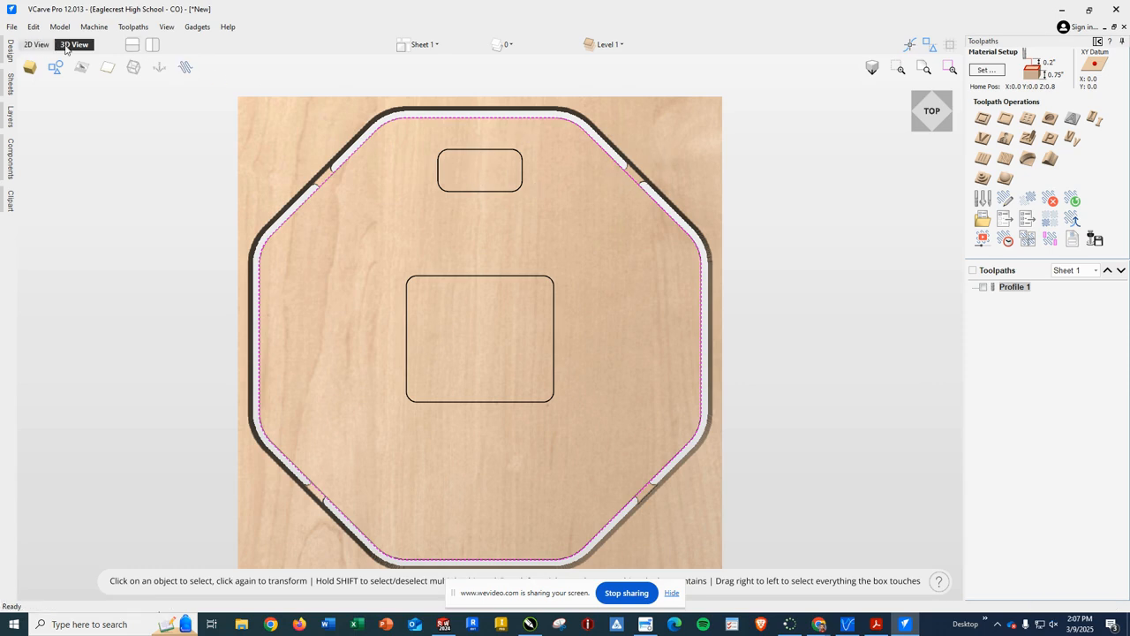
# Step: Return to the 2D view, select the central square, and start a new profile toolpath, Profile 2
pyautogui.click(36, 45)
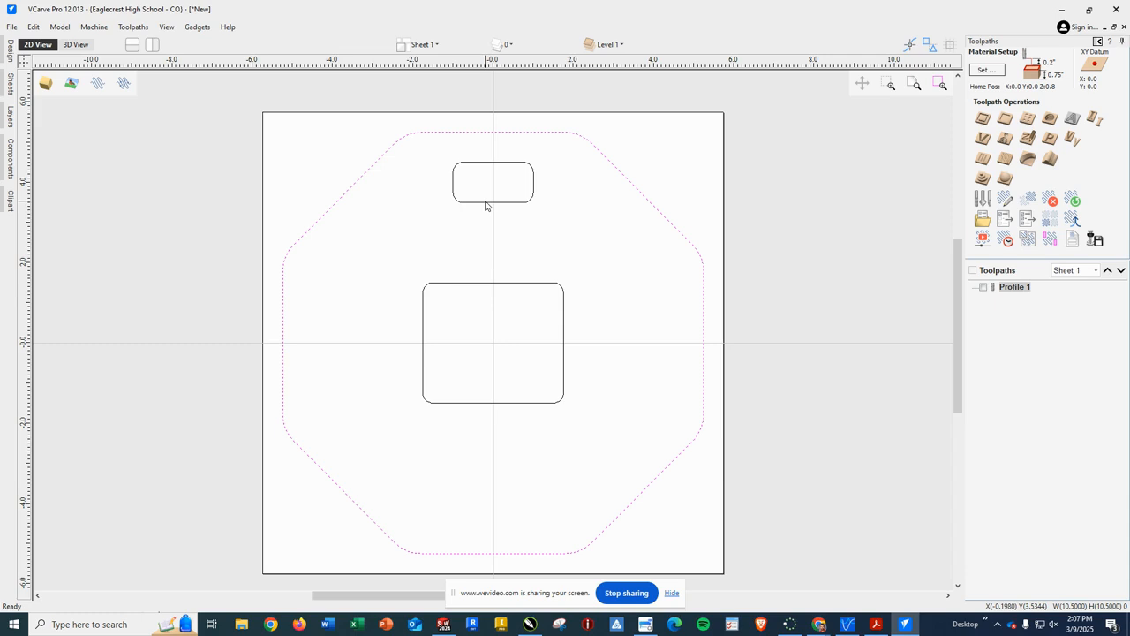
pyautogui.click(516, 285)
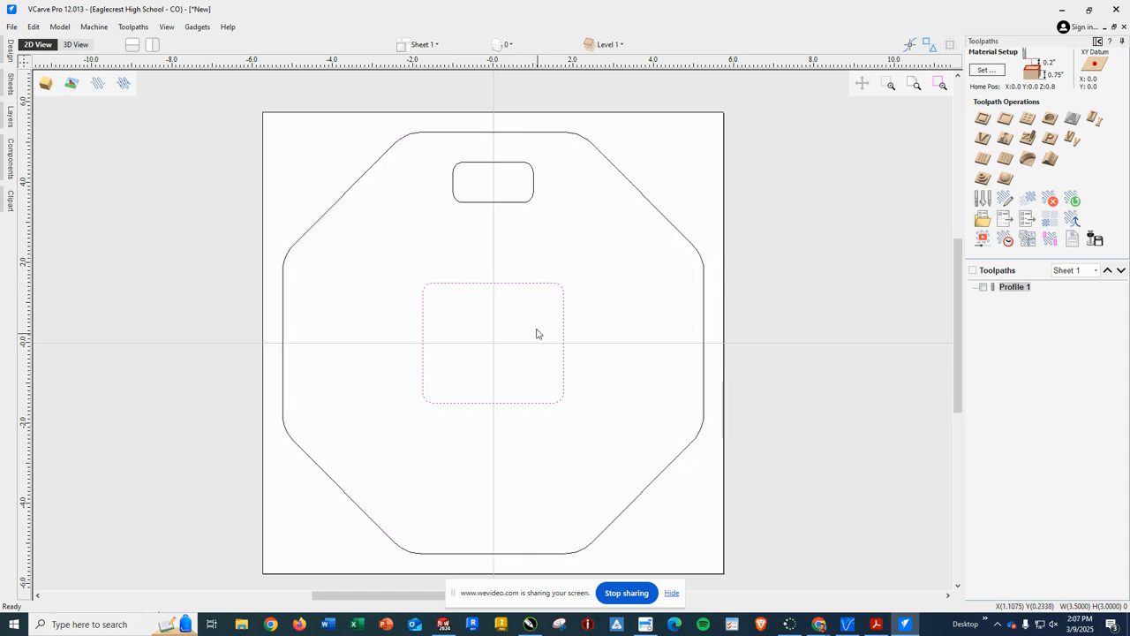
pyautogui.click(984, 119)
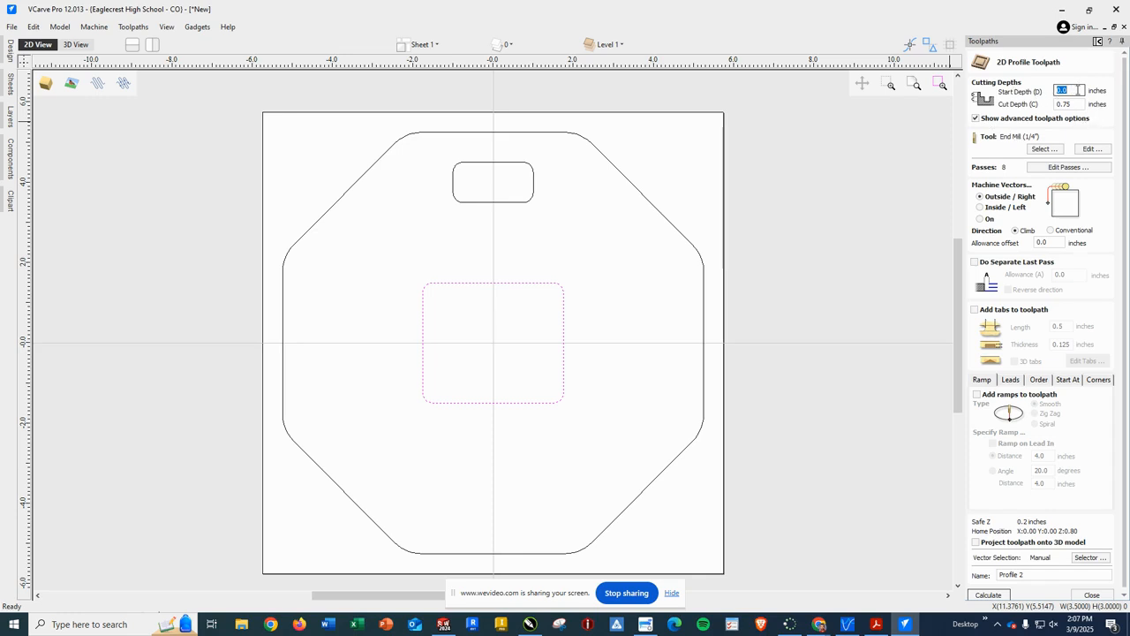
# Step: Keep the 1/4" end mill unchanged, set Profile 2 to cut Inside/Left, and enable tabs
pyautogui.click(1089, 151)
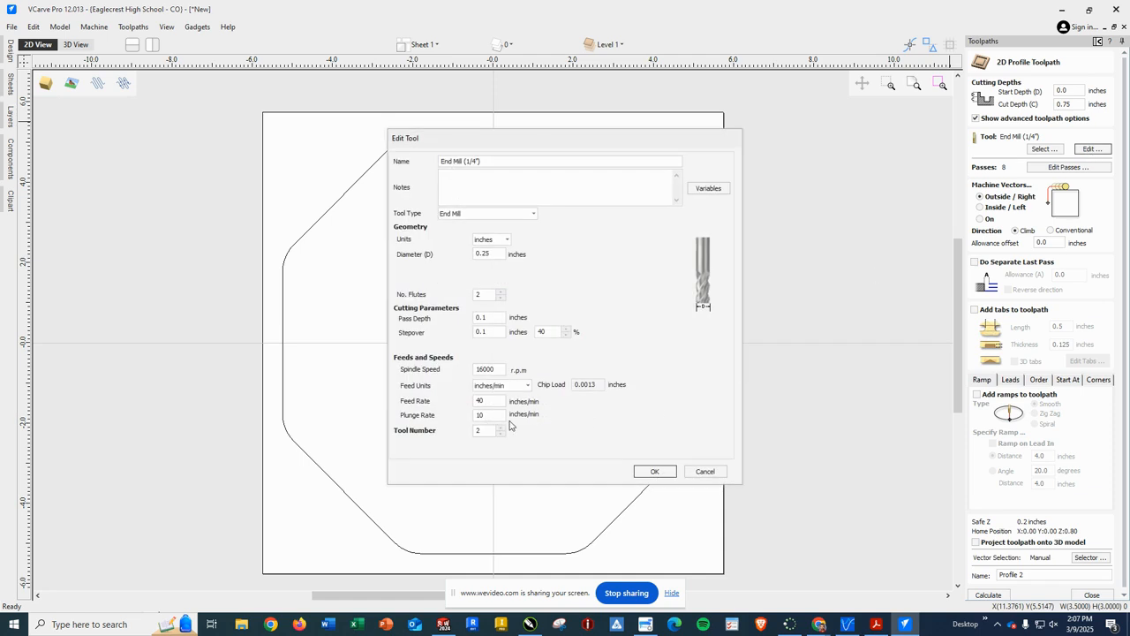
pyautogui.click(654, 472)
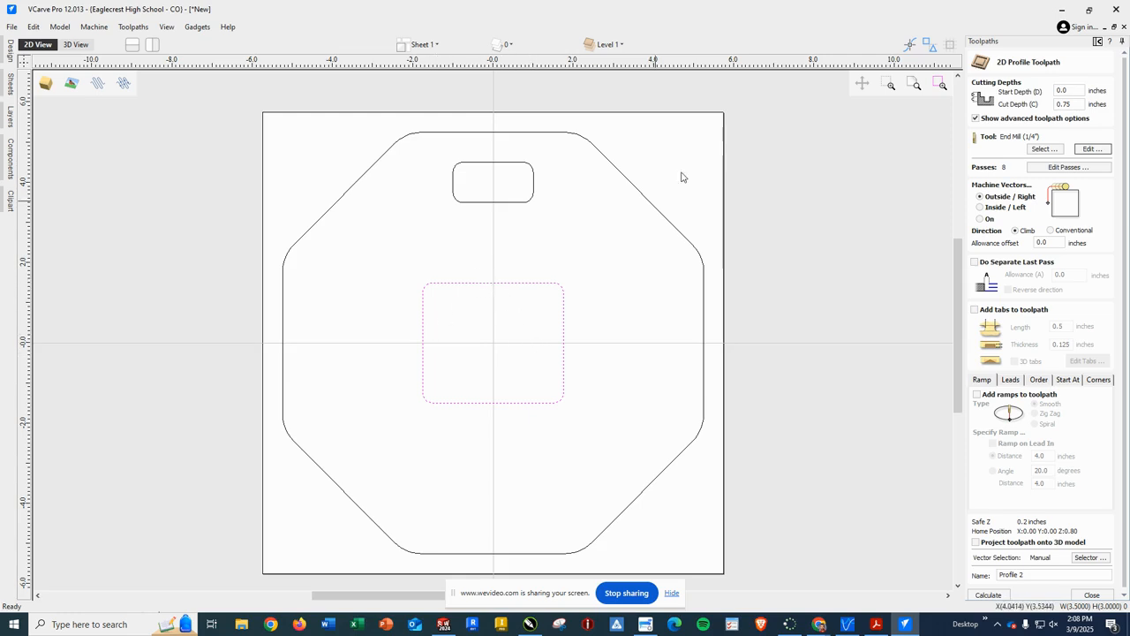
pyautogui.click(980, 209)
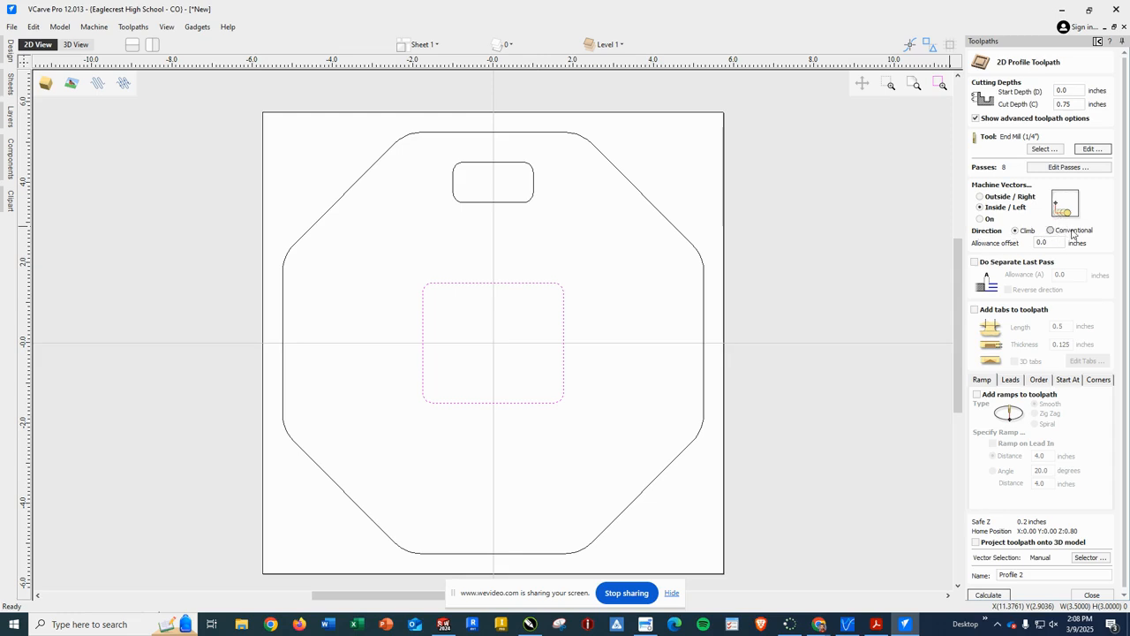
pyautogui.click(977, 312)
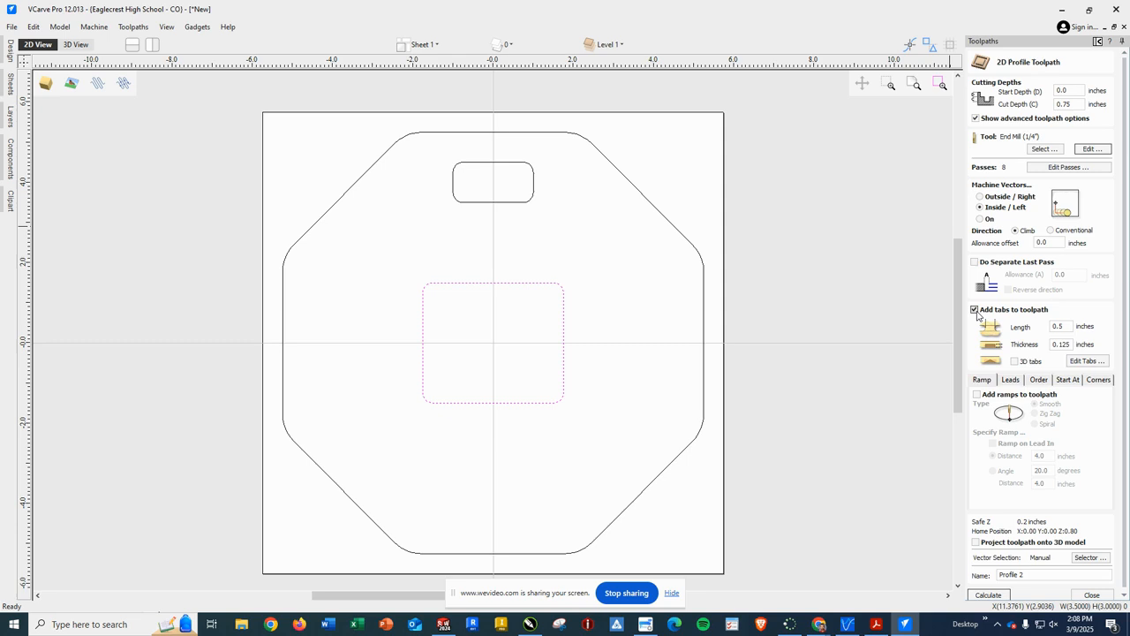
# Step: Add two tabs to the square opening's toolpath, one on its left edge and one on its right
pyautogui.click(1085, 362)
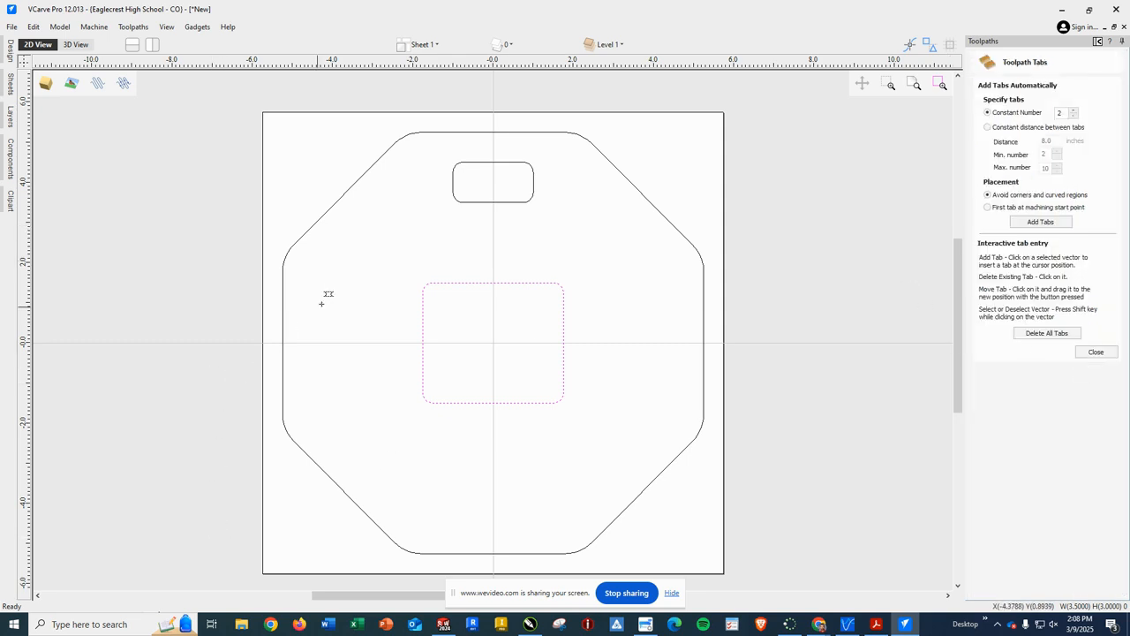
pyautogui.click(423, 372)
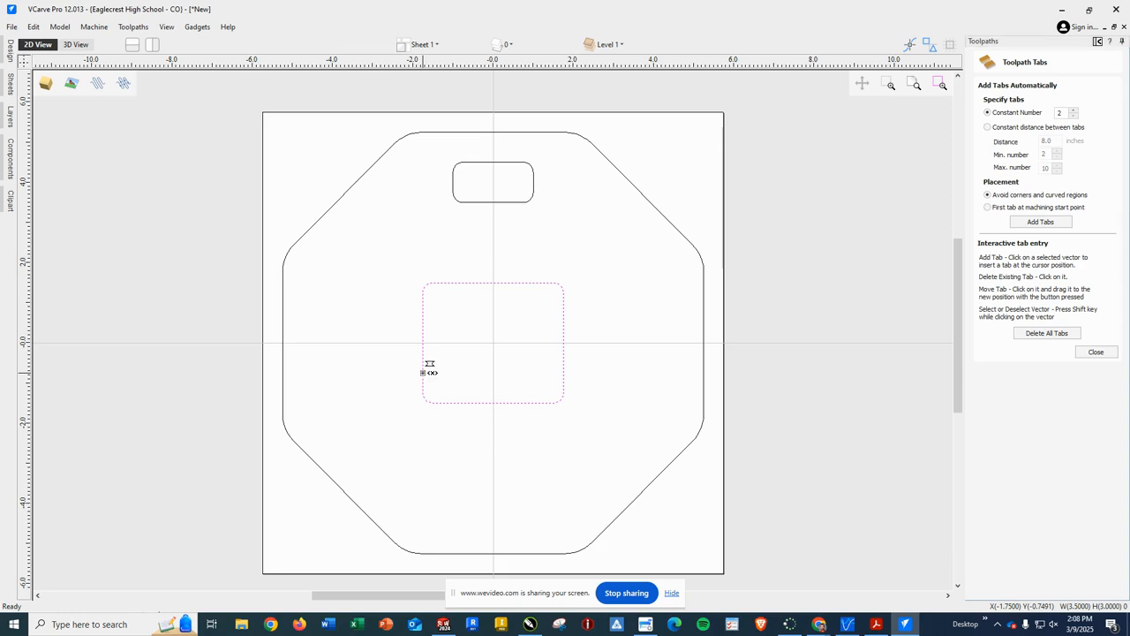
pyautogui.click(564, 312)
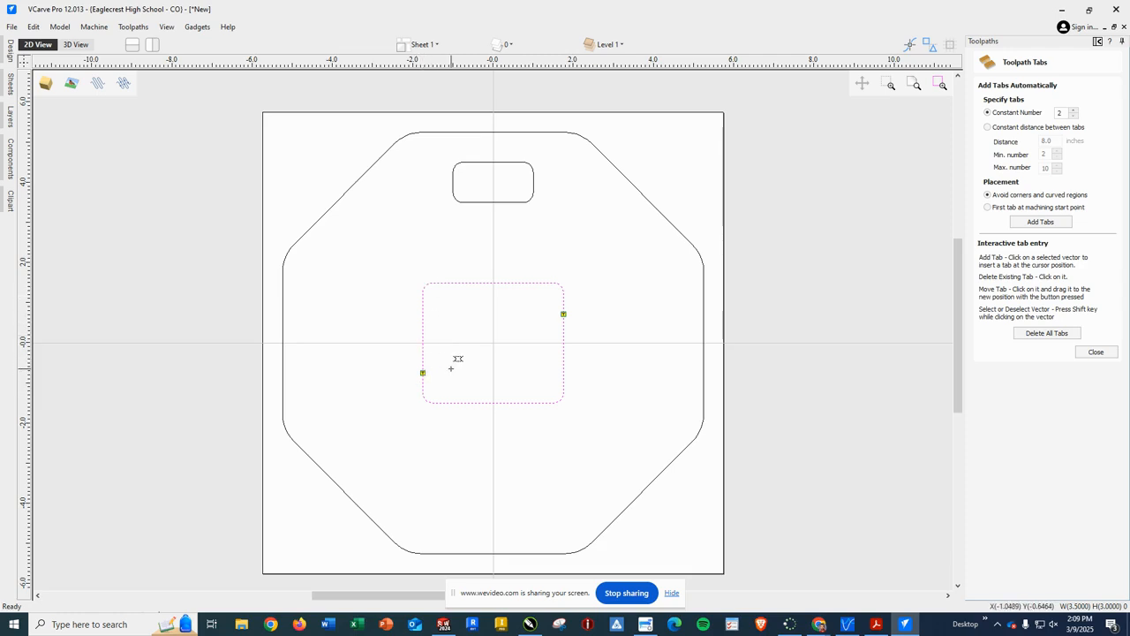
pyautogui.scroll(-1, 457, 358)
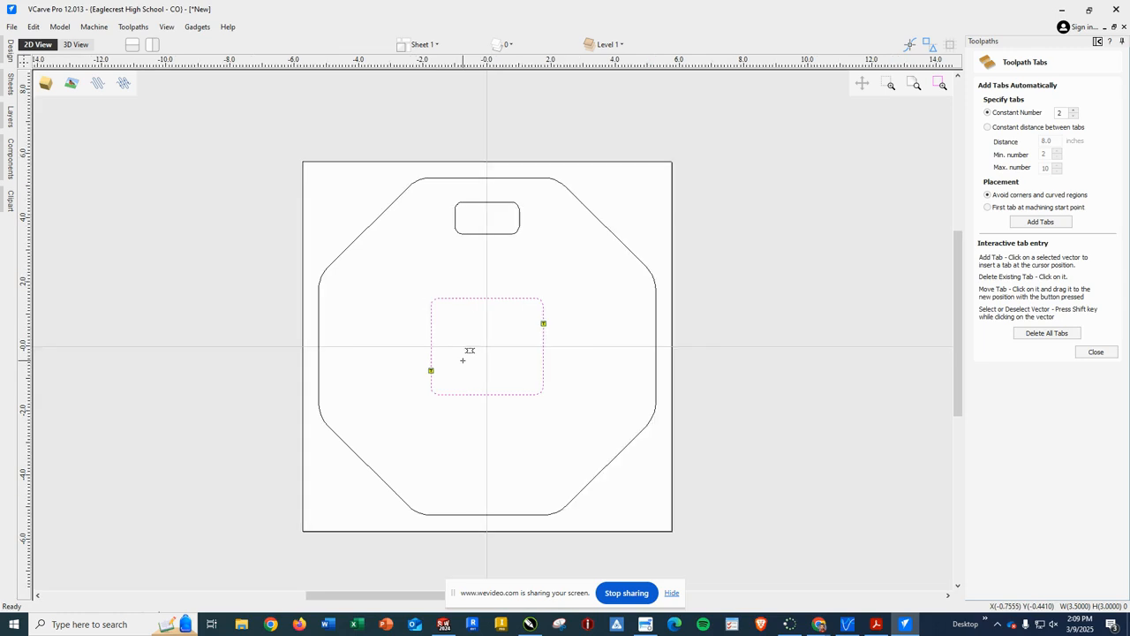
pyautogui.scroll(1, 477, 344)
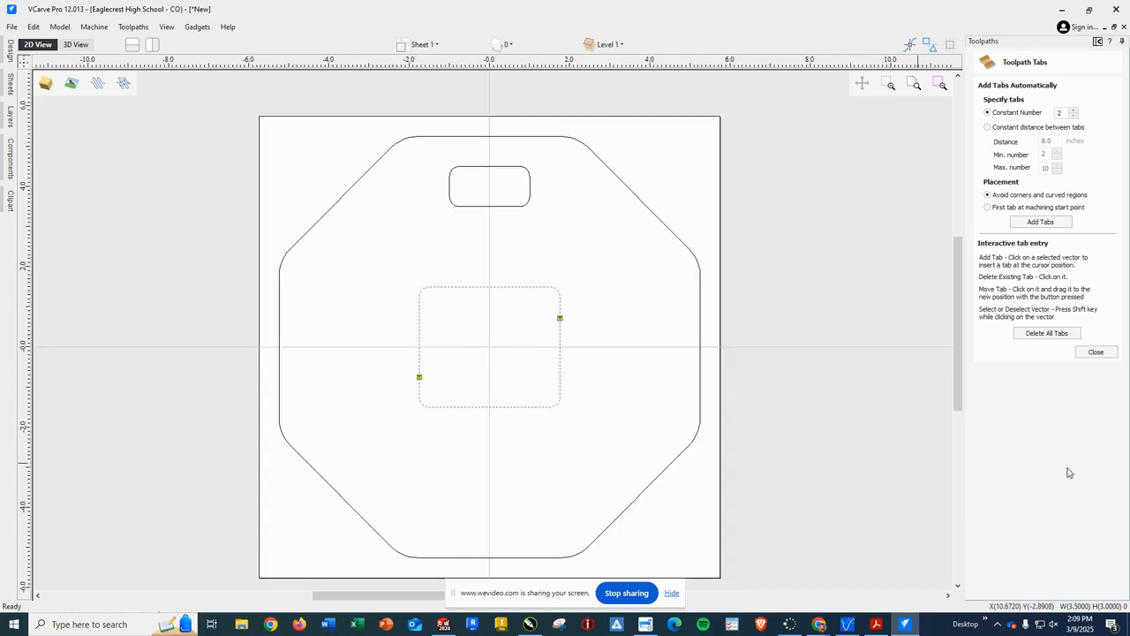
pyautogui.click(1098, 353)
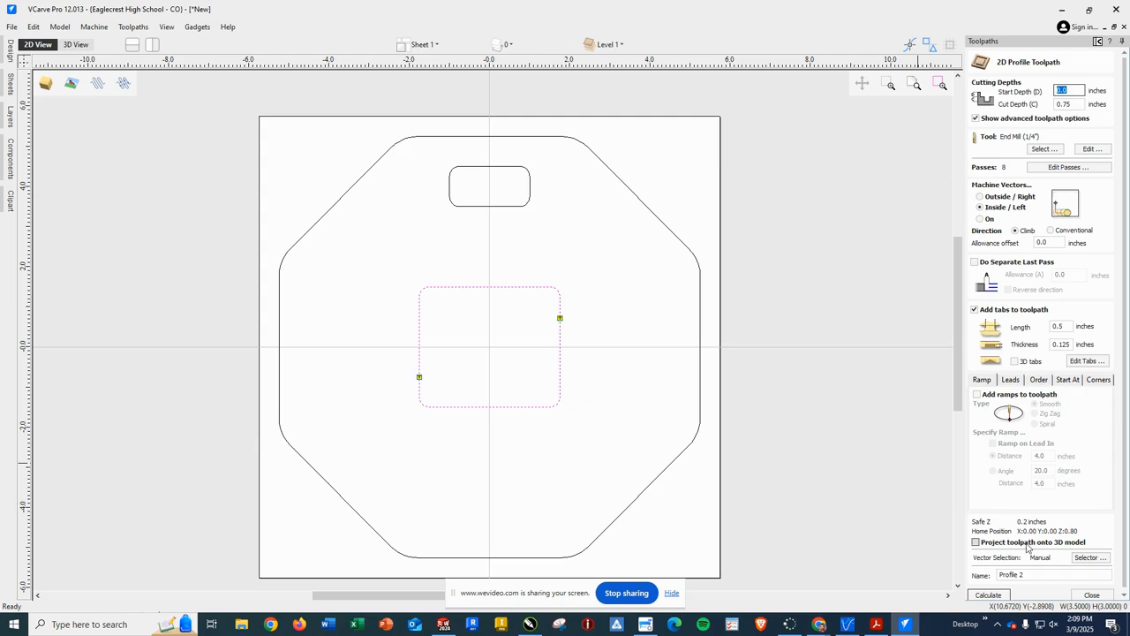
# Step: Calculate Profile 2 and animate the square opening cut through, held by two side tabs
pyautogui.click(988, 595)
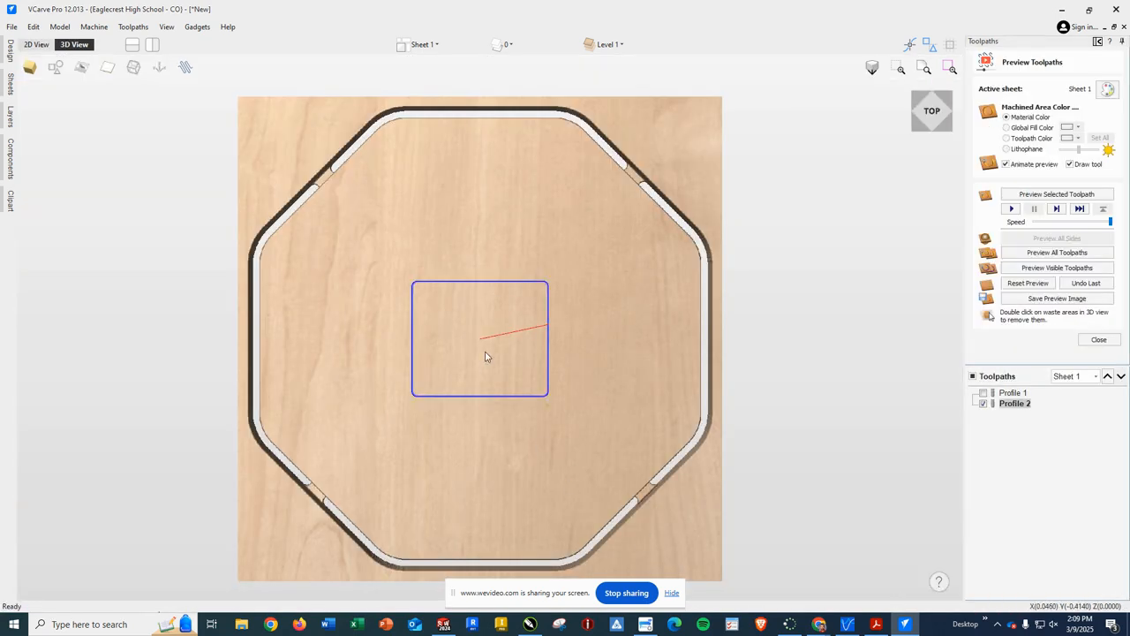
pyautogui.click(1058, 195)
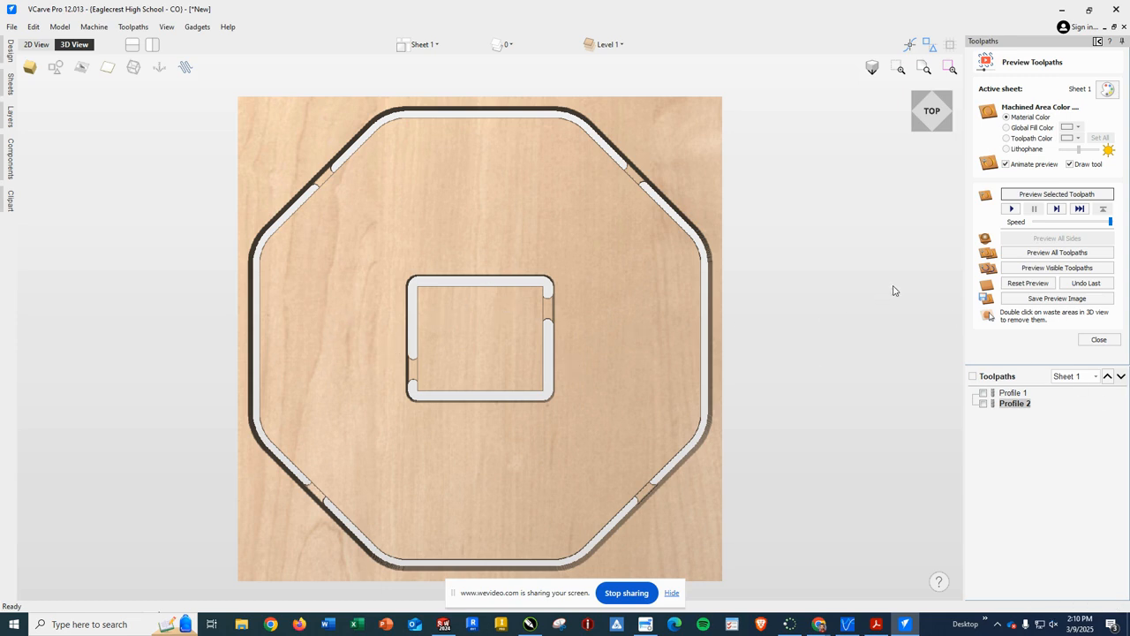
pyautogui.click(1024, 283)
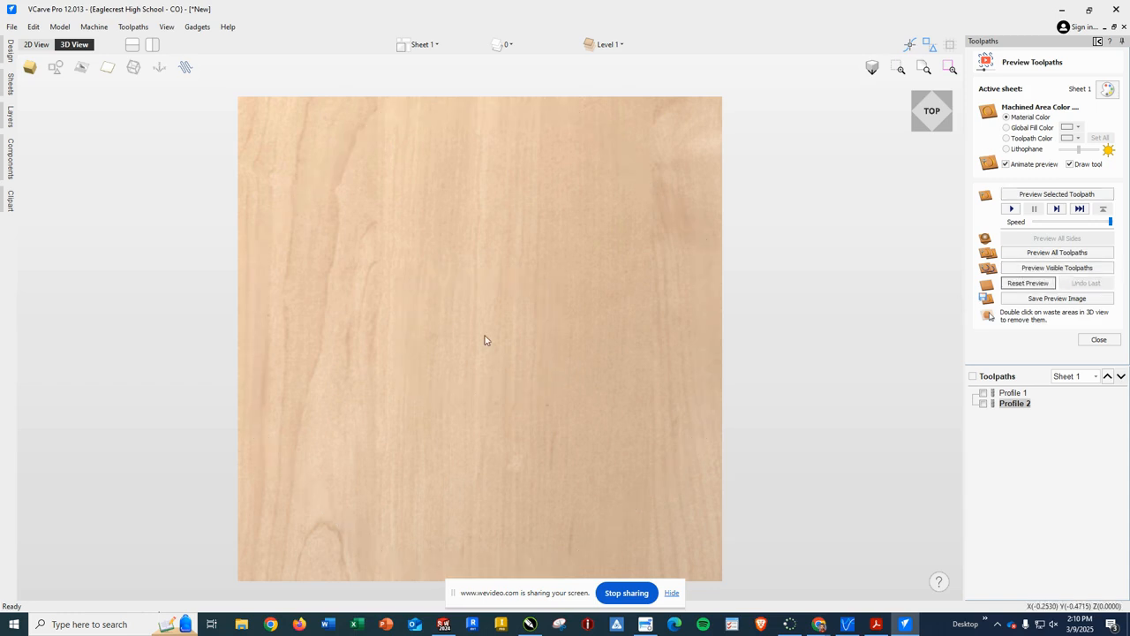
pyautogui.click(1053, 255)
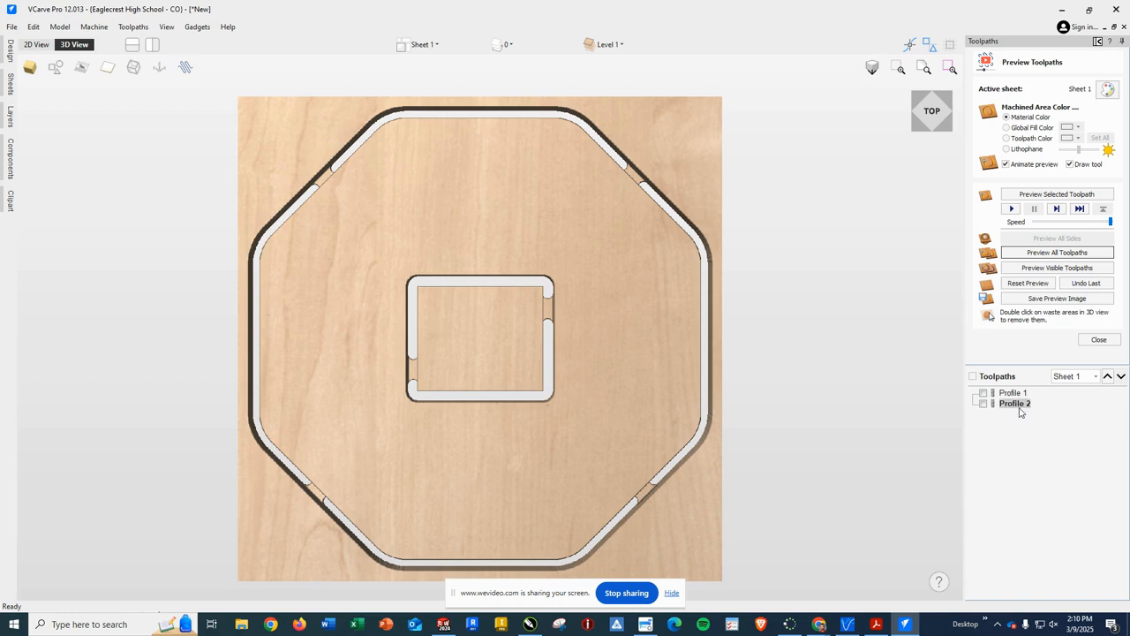
pyautogui.click(1109, 377)
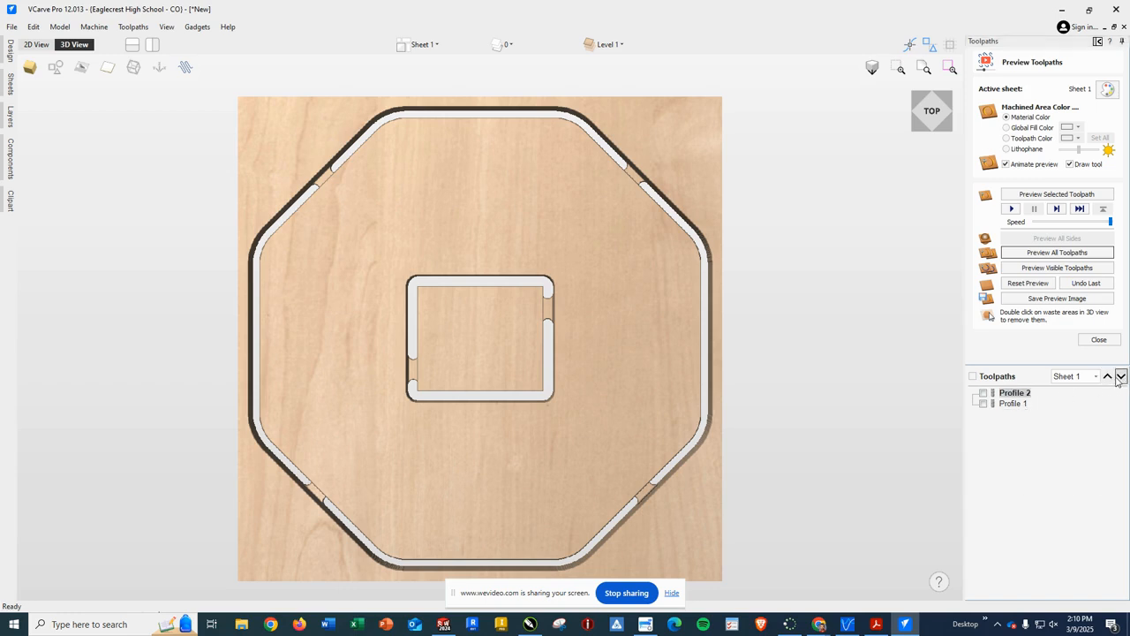
pyautogui.click(1122, 377)
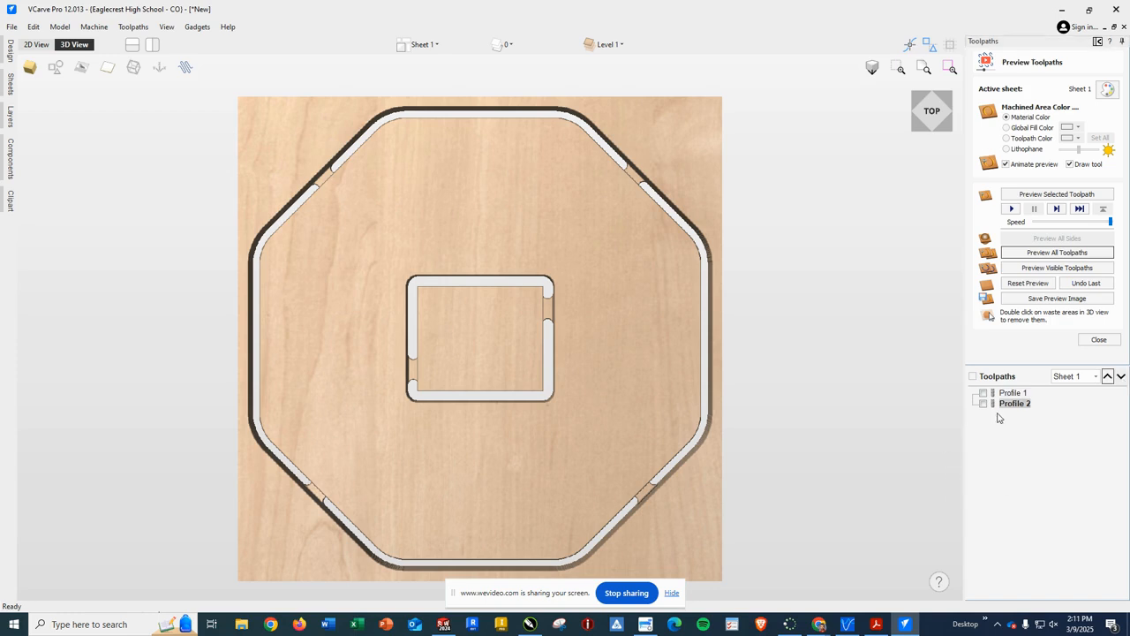